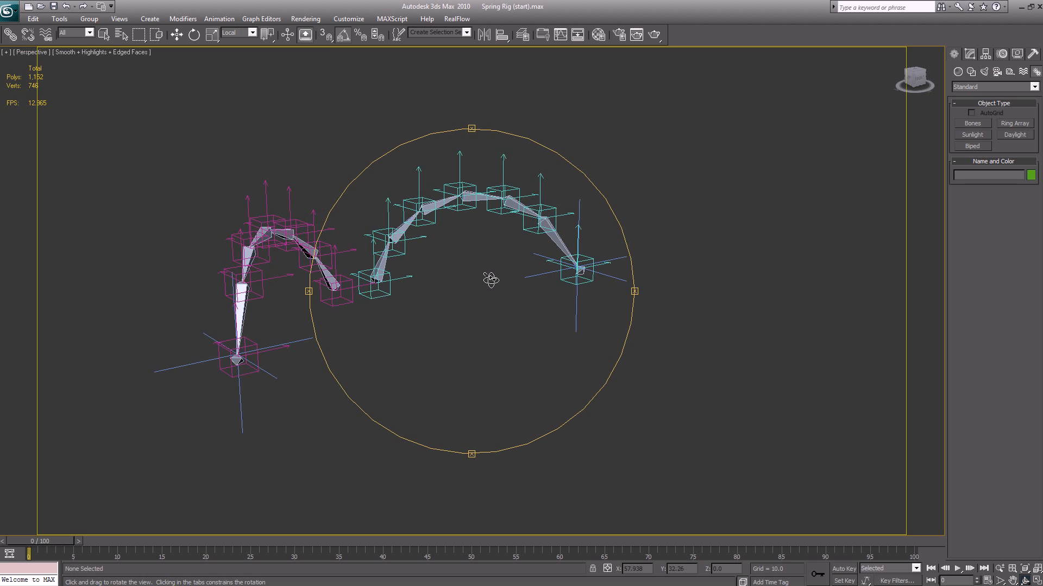
- Assign a Spring position controller to Point04, the cyan helper next to the inner end of its chain
{"action": "key", "text": "w"}
{"action": "left_click", "coordinate": [412, 208]}
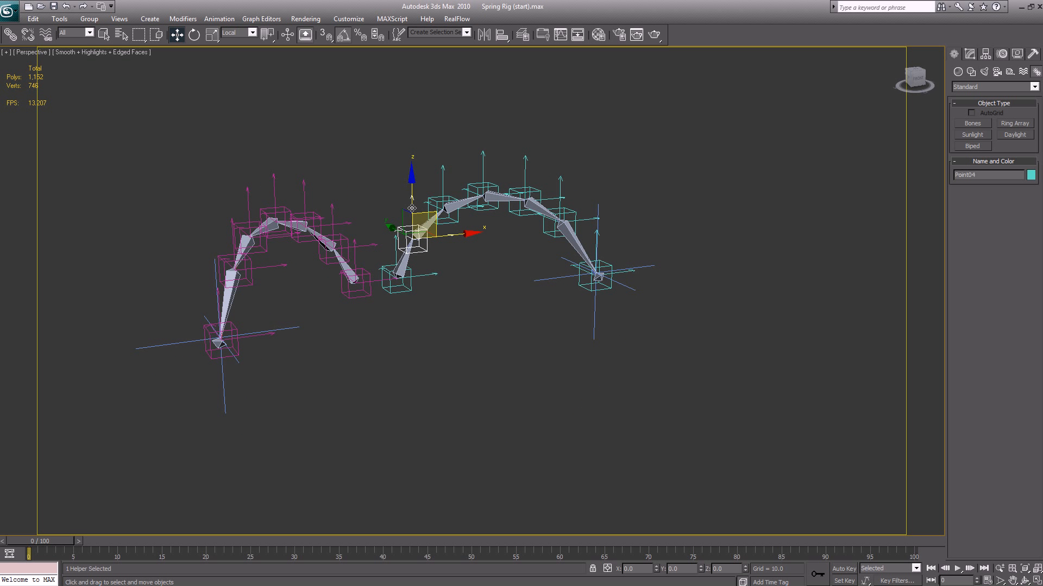
{"action": "left_click", "coordinate": [1001, 54]}
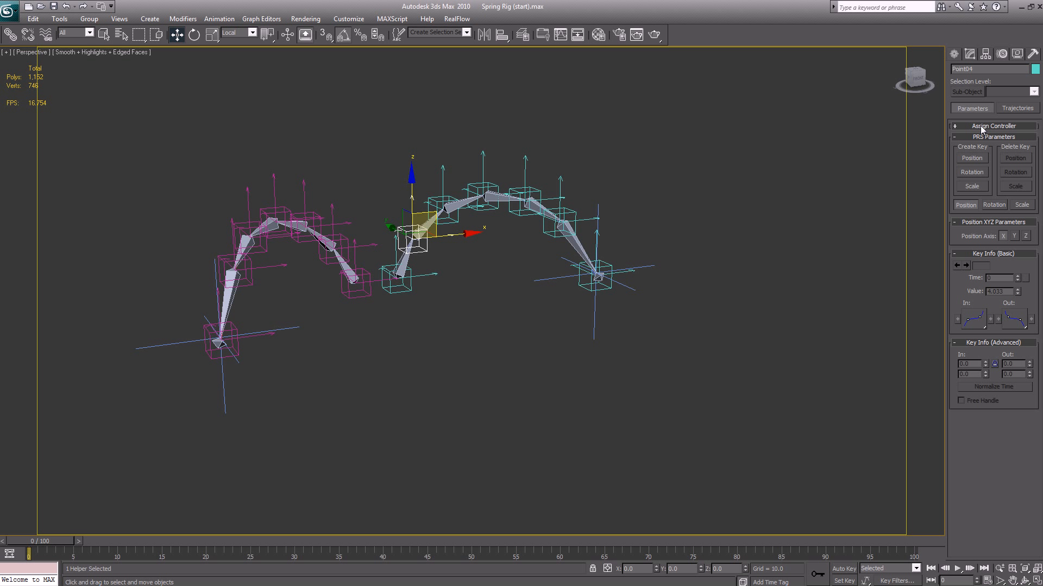
{"action": "left_click", "coordinate": [979, 126]}
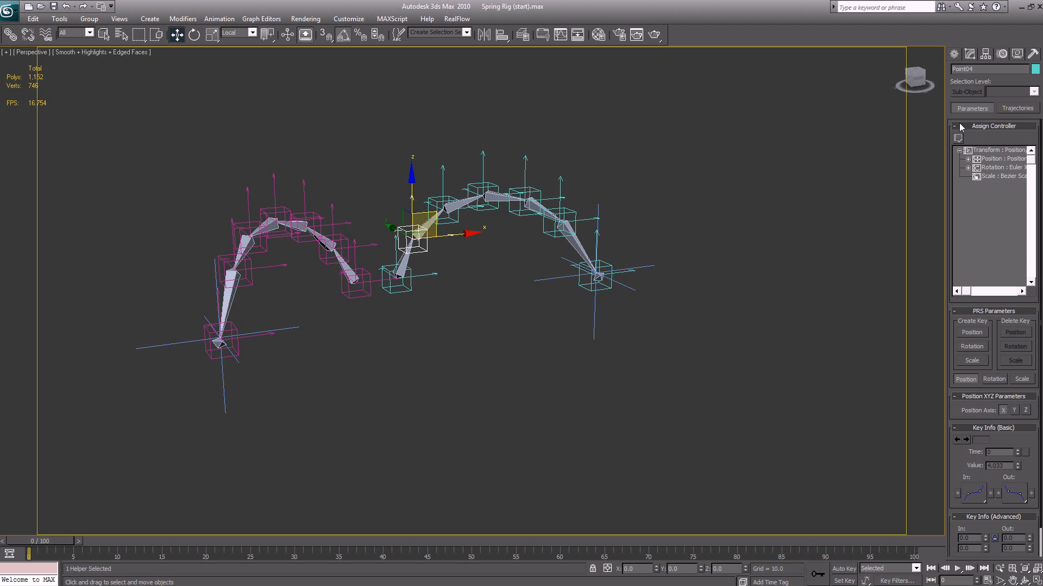
{"action": "left_click", "coordinate": [987, 161]}
{"action": "left_click", "coordinate": [958, 139]}
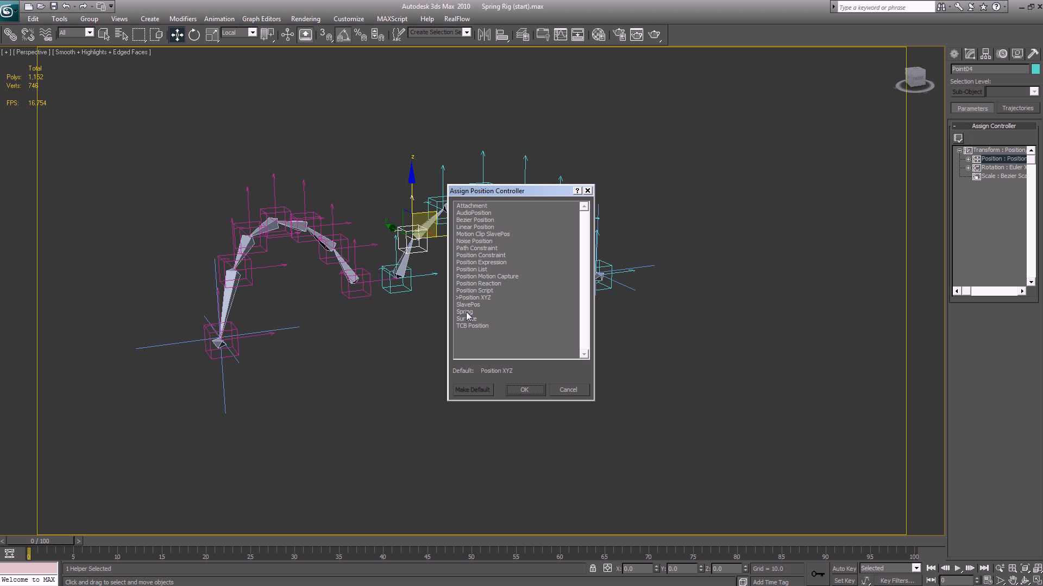
{"action": "double_click", "coordinate": [464, 311]}
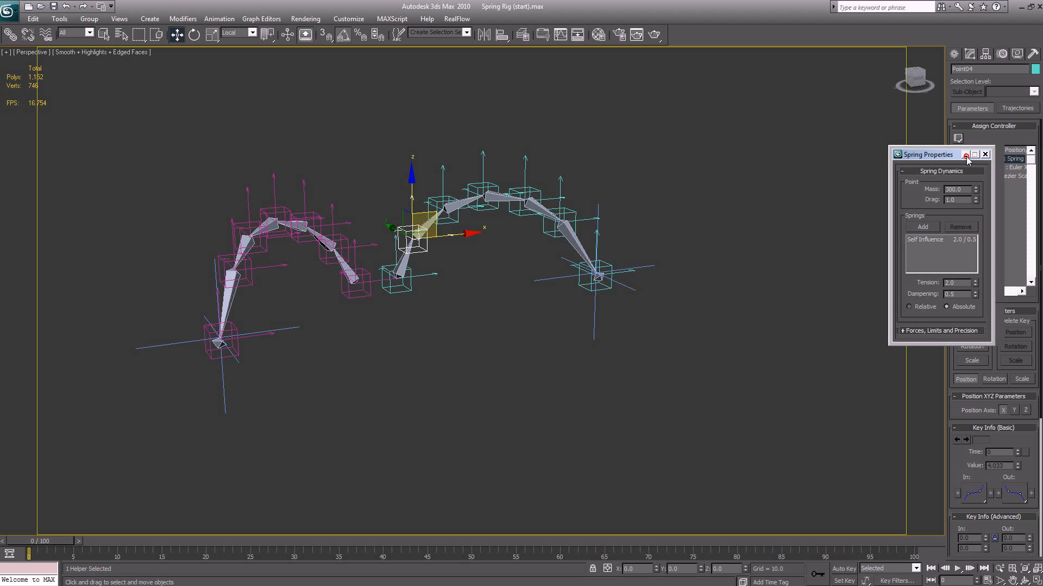
- Examine Point04's spring properties, including Forces, Limits and Precision, and widen the command panel to two columns
{"action": "left_click_drag", "start_coordinate": [966, 157], "coordinate": [740, 144]}
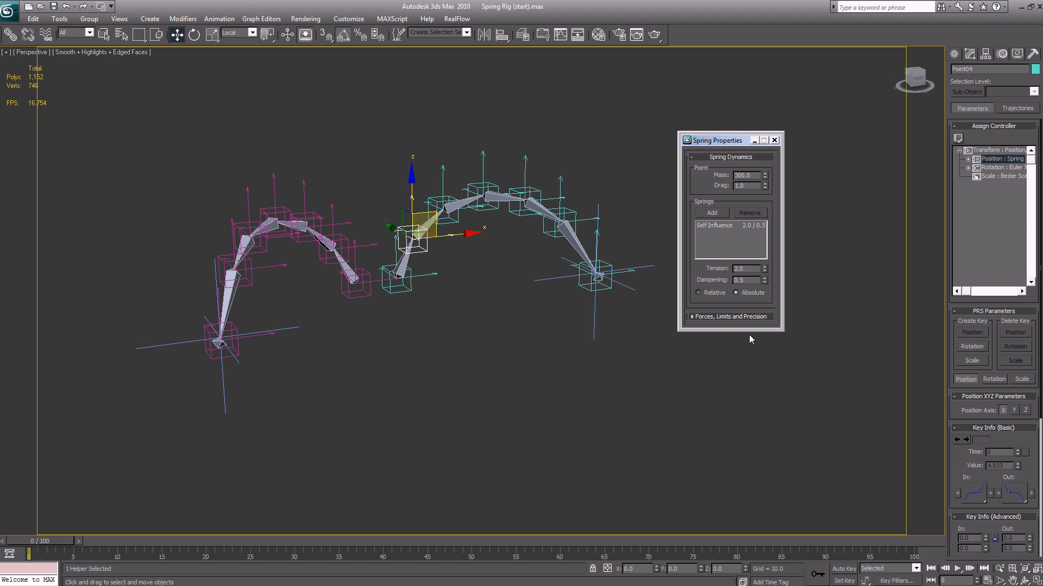
{"action": "left_click_drag", "start_coordinate": [748, 331], "coordinate": [743, 408]}
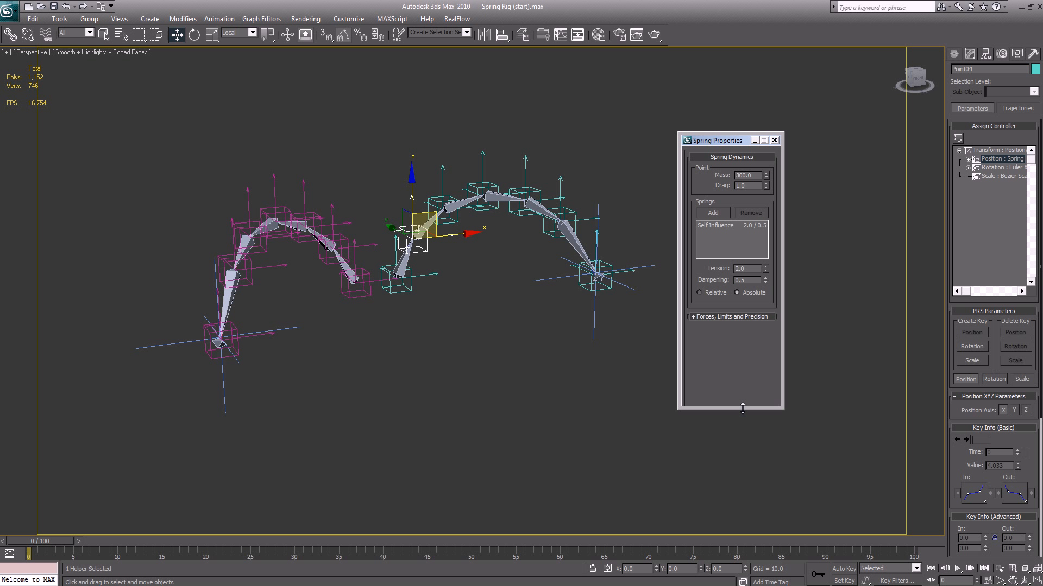
{"action": "left_click", "coordinate": [731, 315]}
{"action": "left_click", "coordinate": [774, 141]}
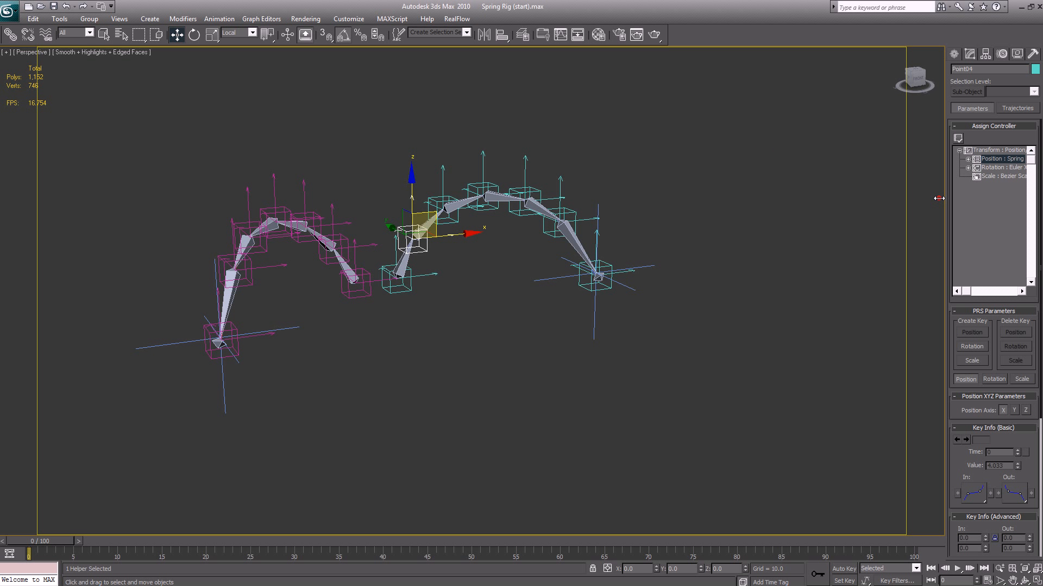
{"action": "left_click_drag", "start_coordinate": [944, 198], "coordinate": [880, 200]}
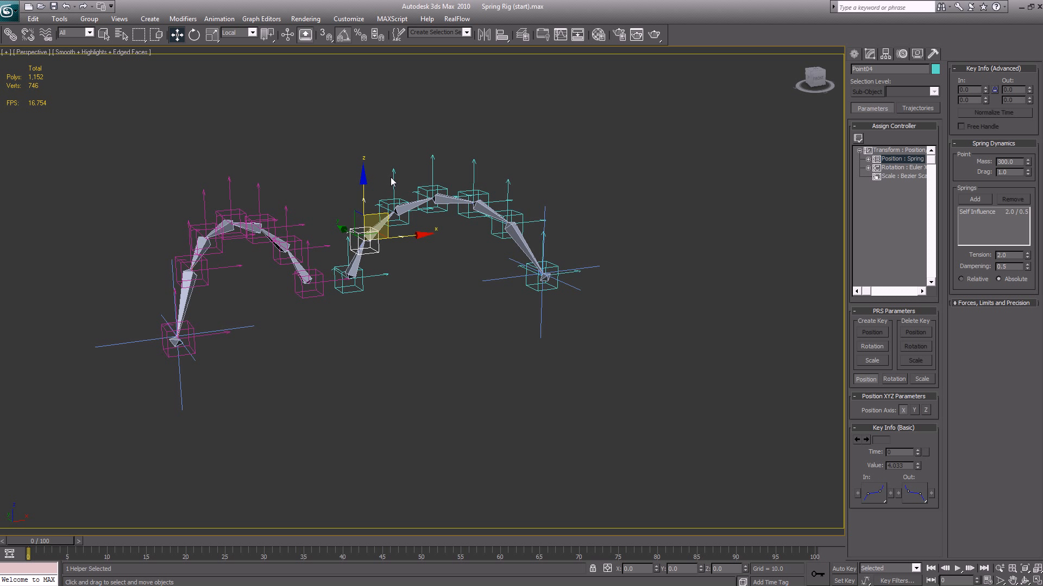
- Assign a Spring position controller to the next cyan helper, Point05, and dismiss its spring properties
{"action": "left_click", "coordinate": [396, 202]}
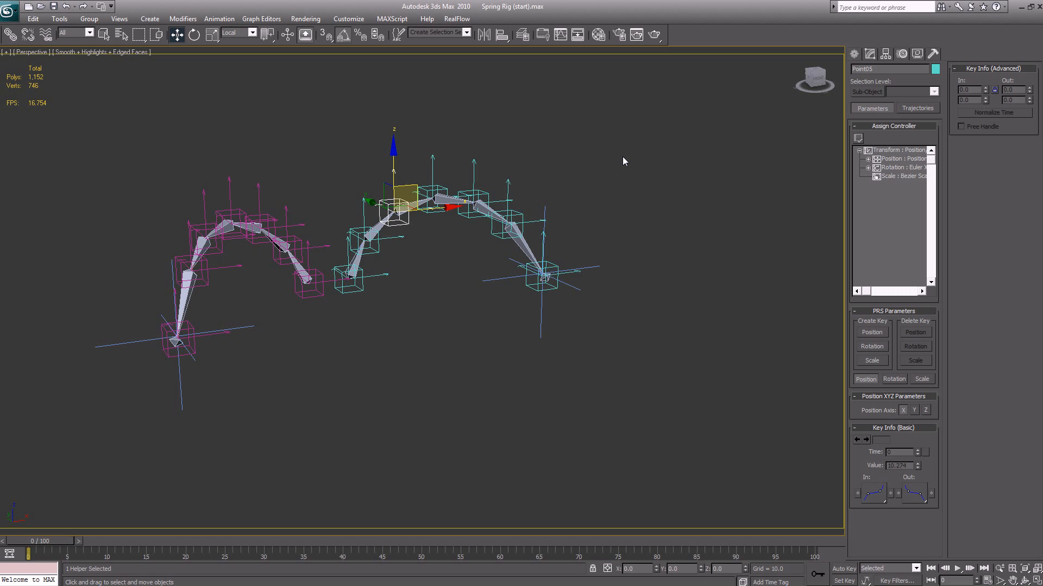
{"action": "left_click", "coordinate": [890, 159]}
{"action": "left_click", "coordinate": [851, 140]}
{"action": "double_click", "coordinate": [465, 313]}
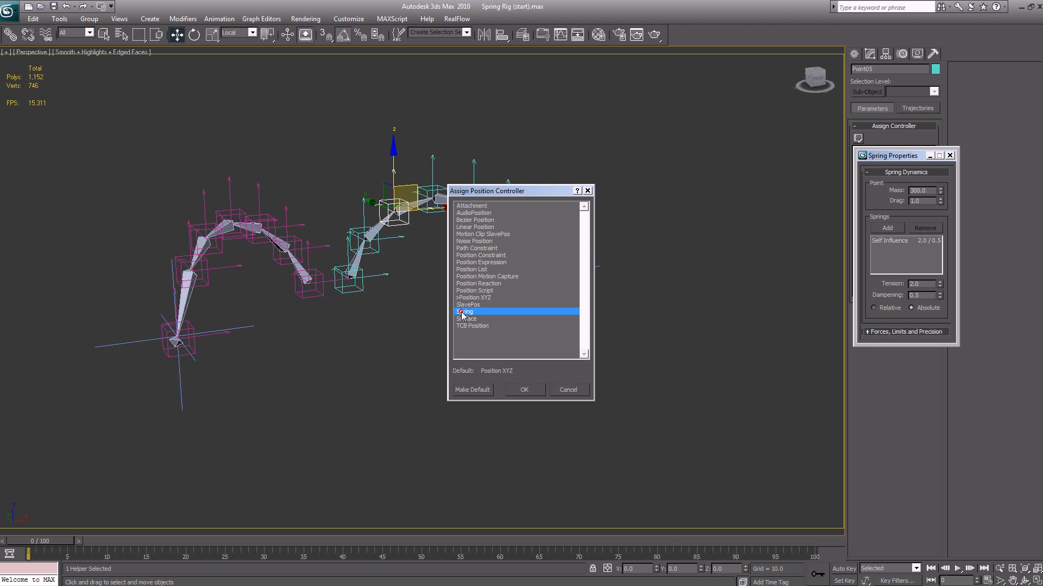
{"action": "left_click", "coordinate": [949, 156]}
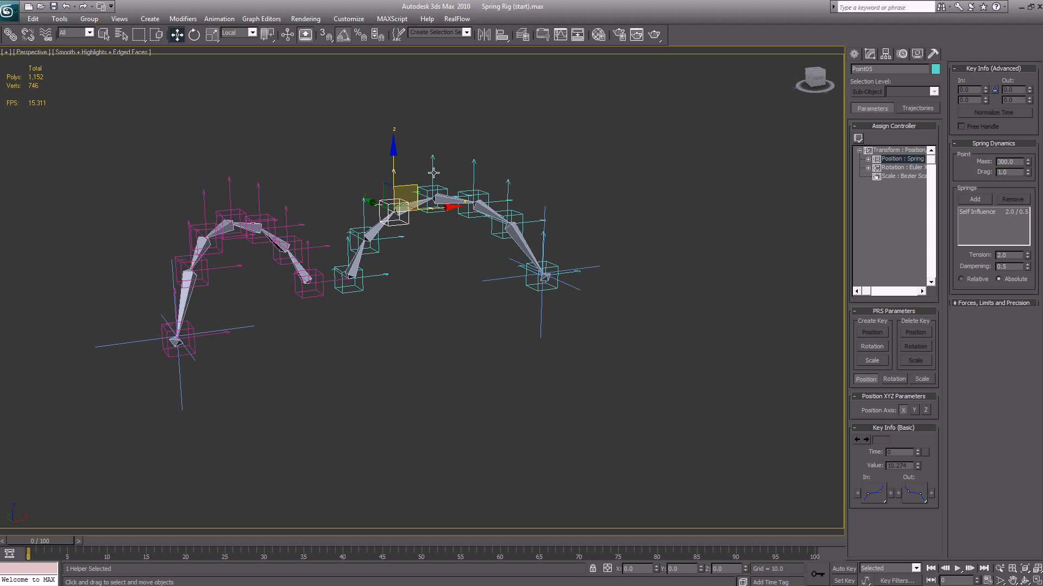
- Assign a Spring position controller to Point06, the cyan helper at the top of the arch
{"action": "left_click", "coordinate": [436, 189]}
{"action": "left_click", "coordinate": [885, 160]}
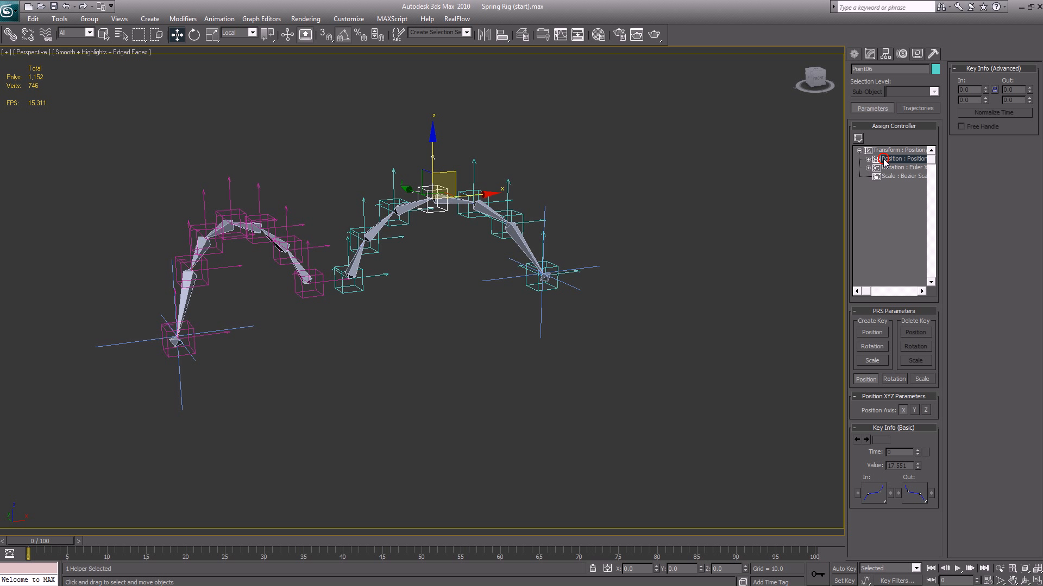
{"action": "left_click", "coordinate": [857, 139]}
{"action": "double_click", "coordinate": [463, 312]}
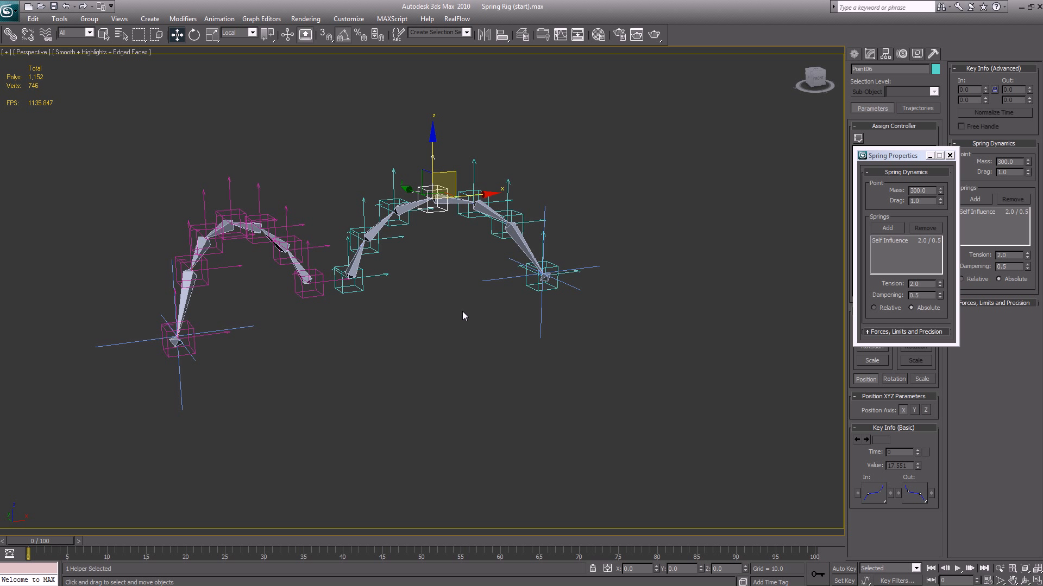
- Dismiss the open spring properties and assign a Spring position controller to Point07, the cyan helper just past the arch's top
{"action": "left_click", "coordinate": [473, 176]}
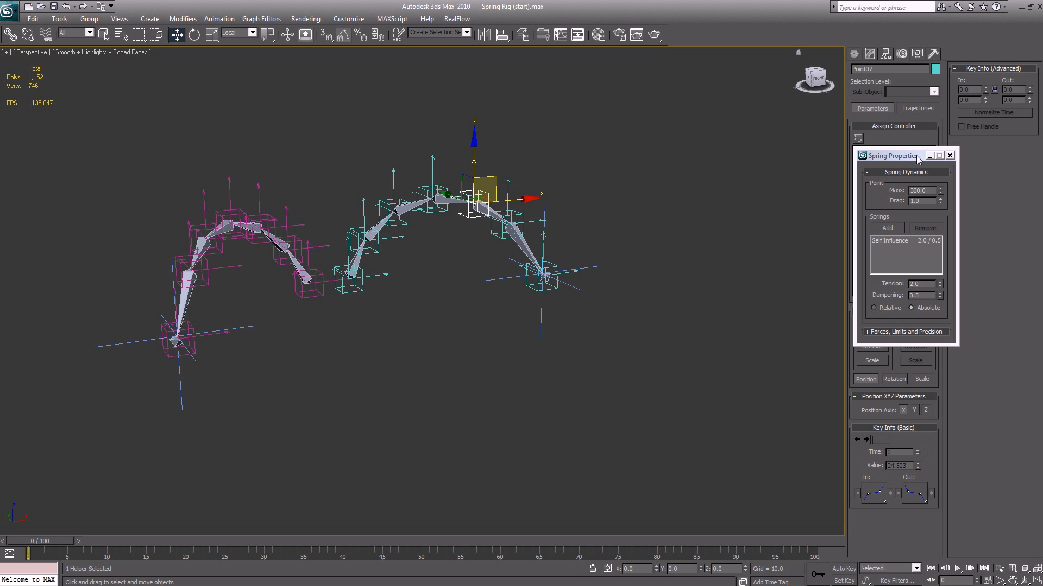
{"action": "left_click_drag", "start_coordinate": [916, 157], "coordinate": [719, 159]}
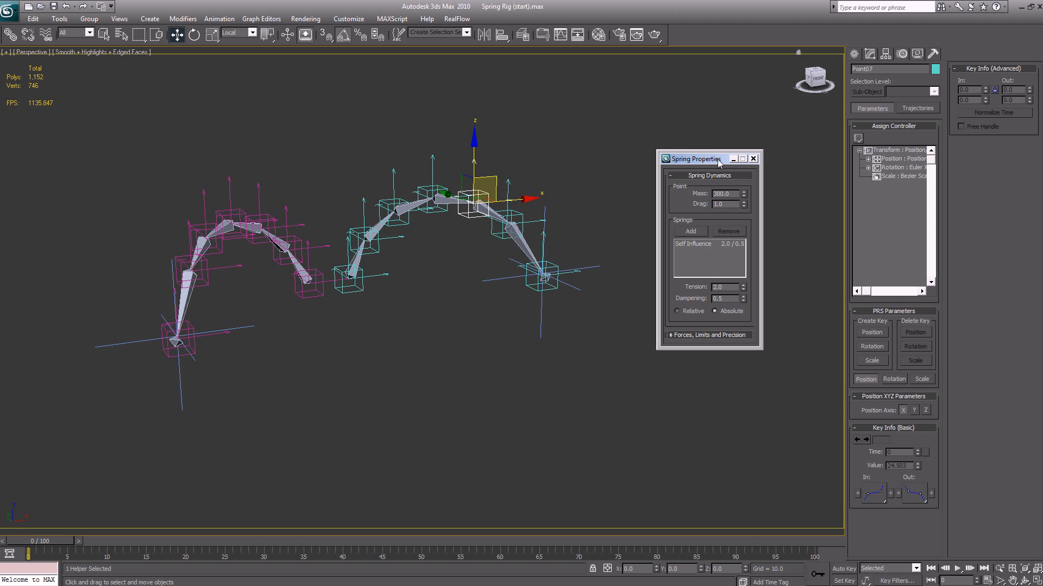
{"action": "left_click", "coordinate": [889, 162]}
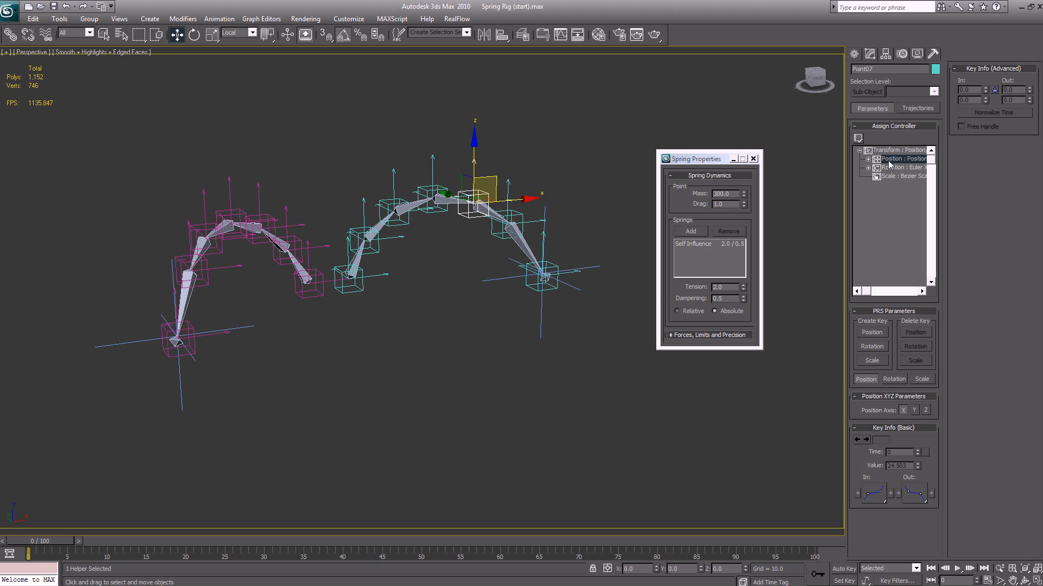
{"action": "left_click", "coordinate": [753, 159]}
{"action": "left_click", "coordinate": [858, 138]}
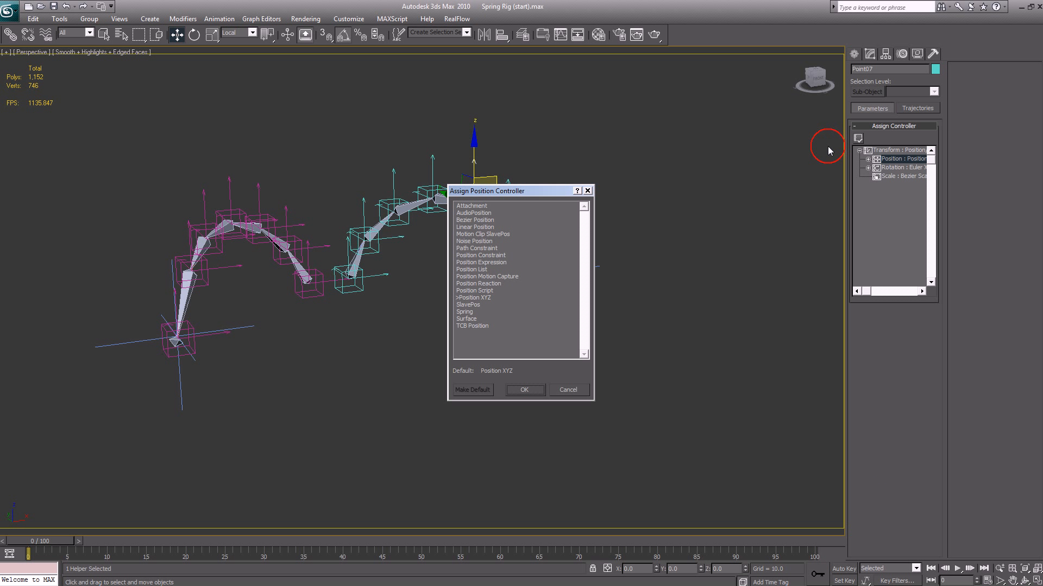
{"action": "left_click", "coordinate": [469, 314]}
{"action": "double_click", "coordinate": [468, 313]}
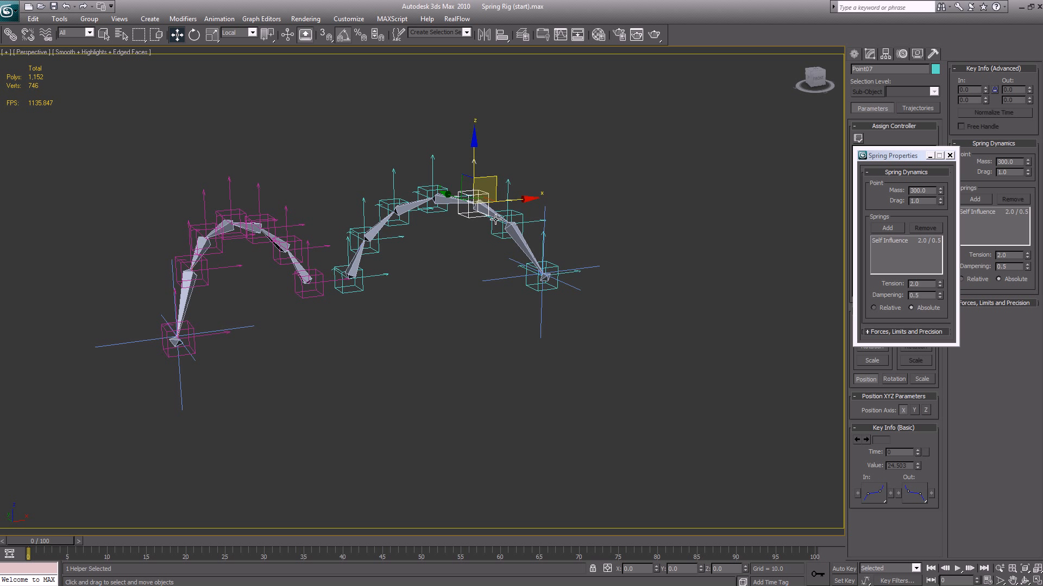
- Examine the inner end helpers of both chains, the cyan chain's IK goal, and the spring settings of Point07 and Point13
{"action": "left_click", "coordinate": [373, 276]}
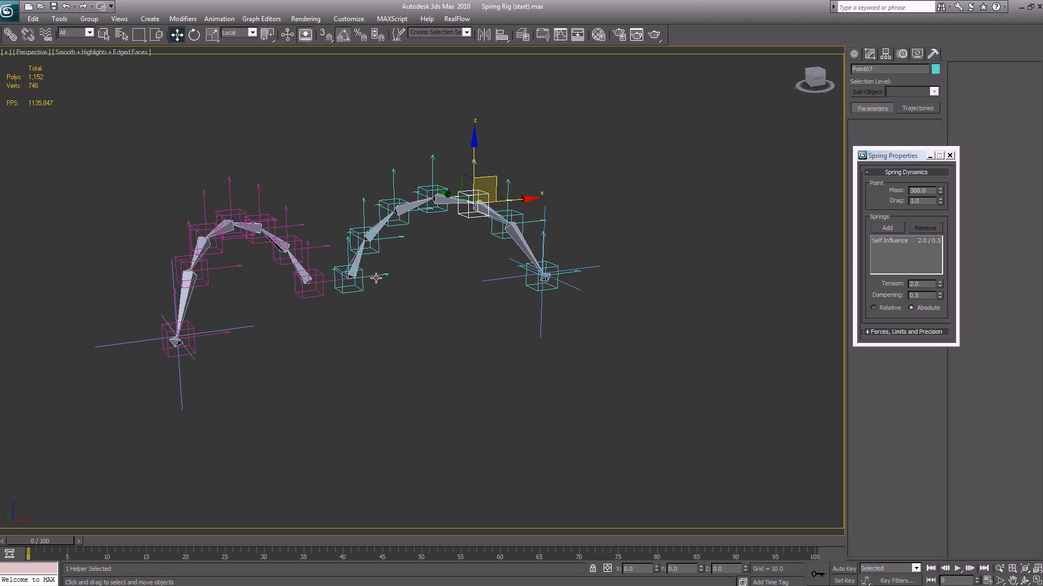
{"action": "left_click", "coordinate": [315, 295]}
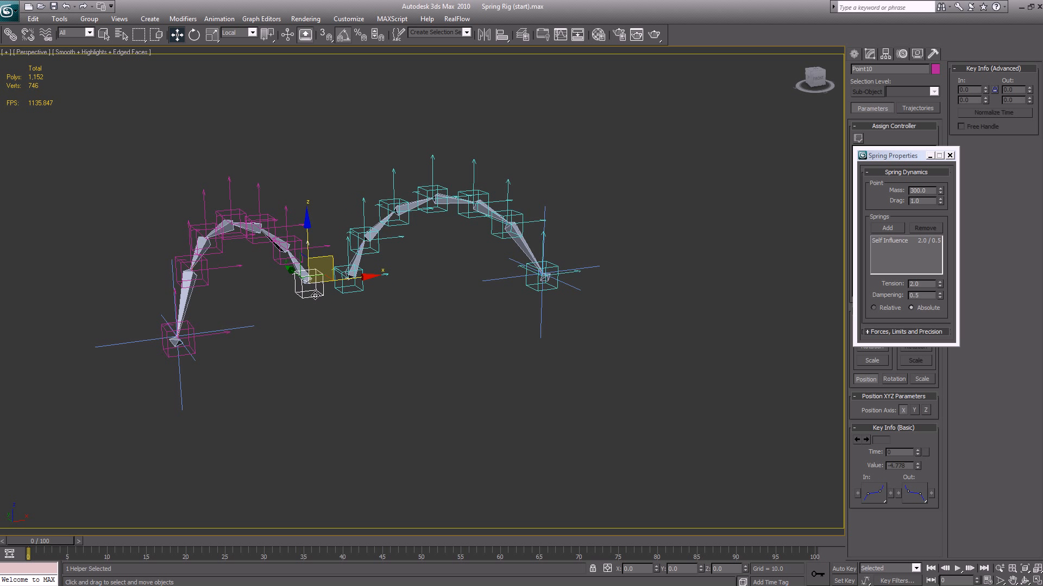
{"action": "left_click", "coordinate": [343, 288], "text": "ctrl"}
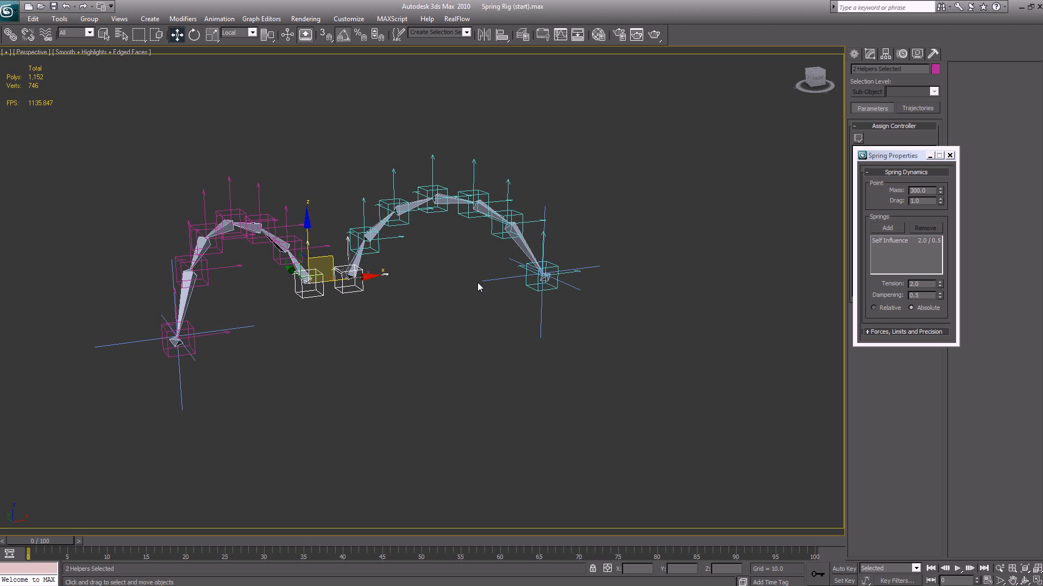
{"action": "left_click", "coordinate": [542, 233]}
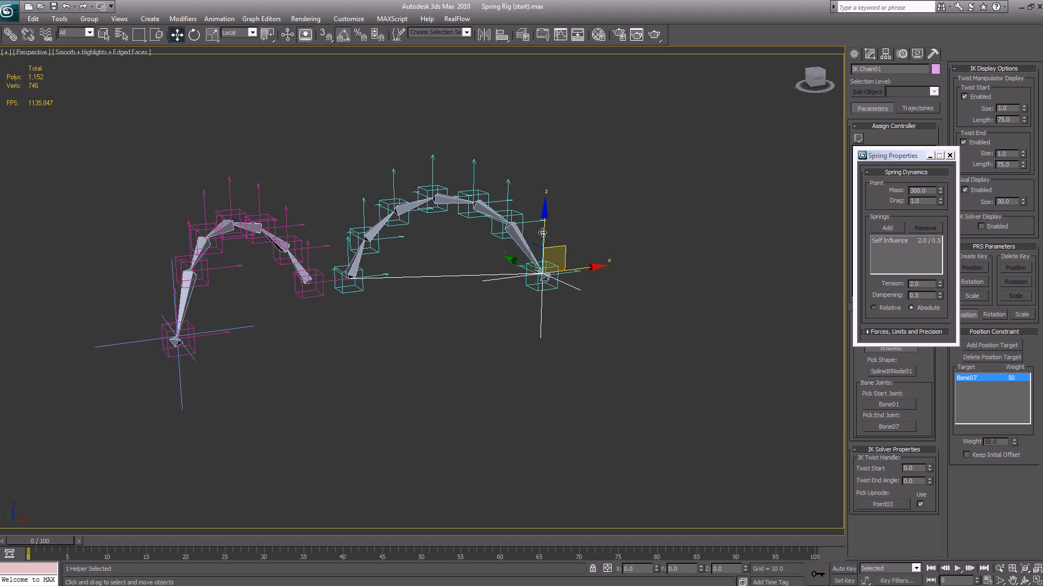
{"action": "left_click", "coordinate": [542, 276]}
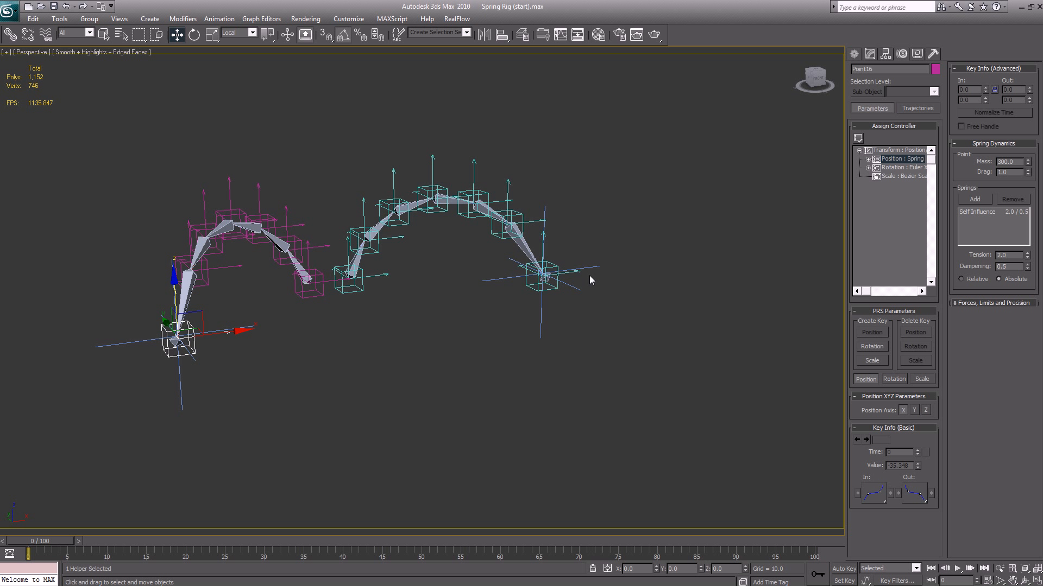
{"action": "left_click", "coordinate": [474, 186]}
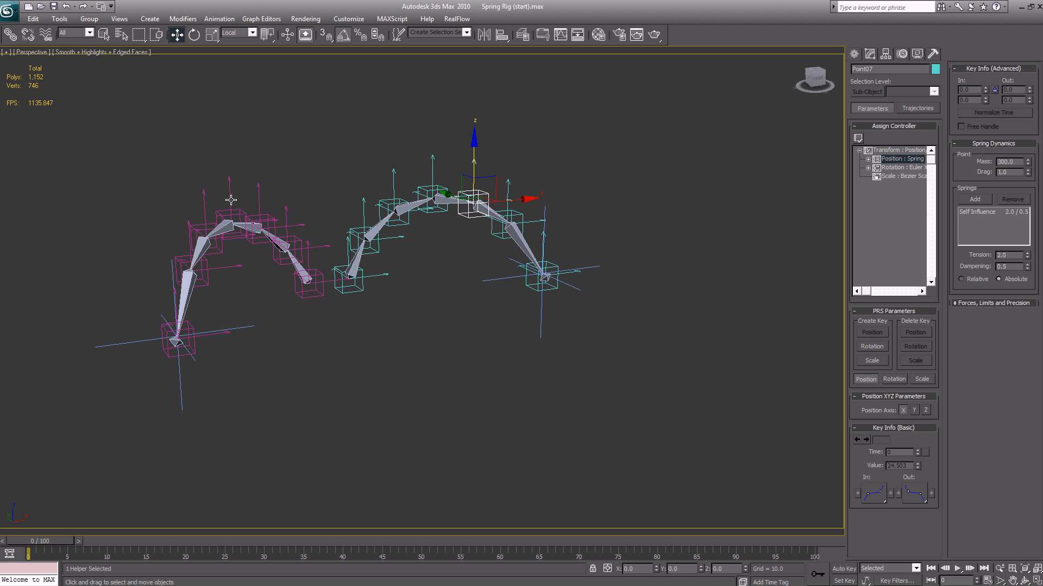
{"action": "left_click", "coordinate": [232, 217]}
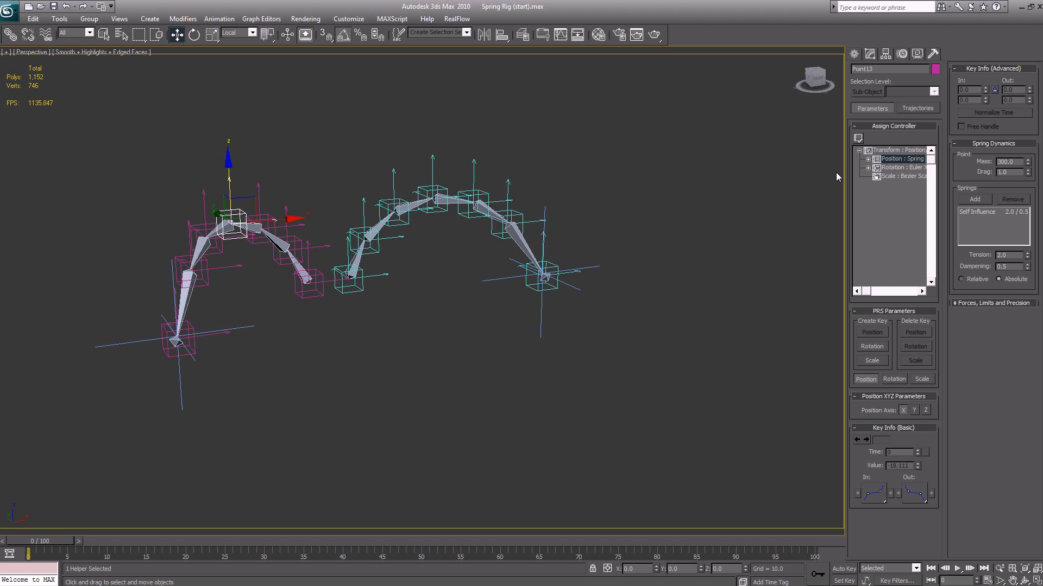
{"action": "double_click", "coordinate": [1011, 162]}
- Set the spring mass of the cyan helper Point04 to 200
{"action": "left_click", "coordinate": [362, 215]}
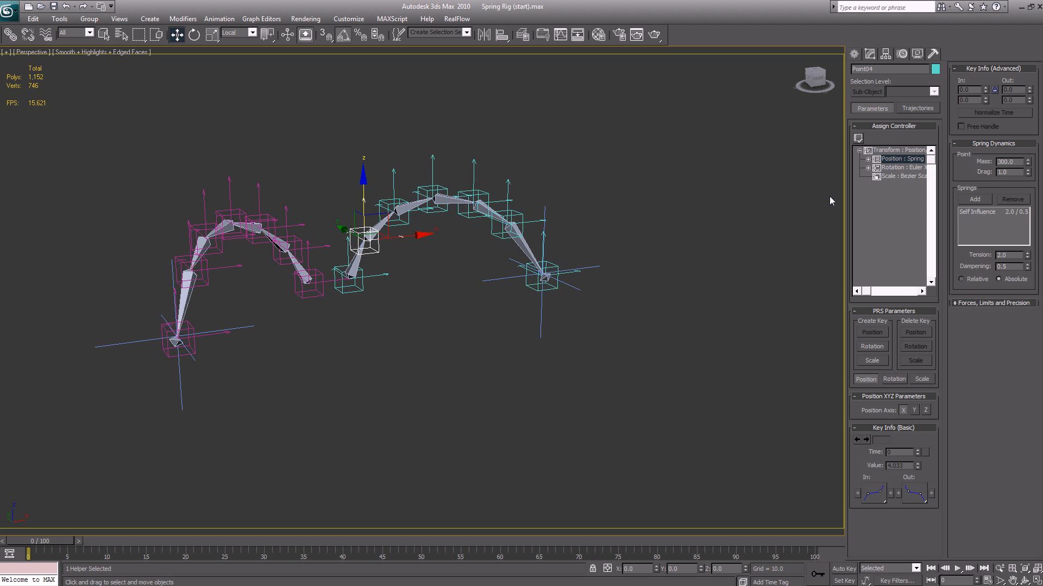
{"action": "double_click", "coordinate": [1013, 162]}
{"action": "type", "text": "200"}
{"action": "key", "text": "Return"}
- Set the spring mass of the cyan helper Point05 to 400
{"action": "left_click", "coordinate": [395, 193]}
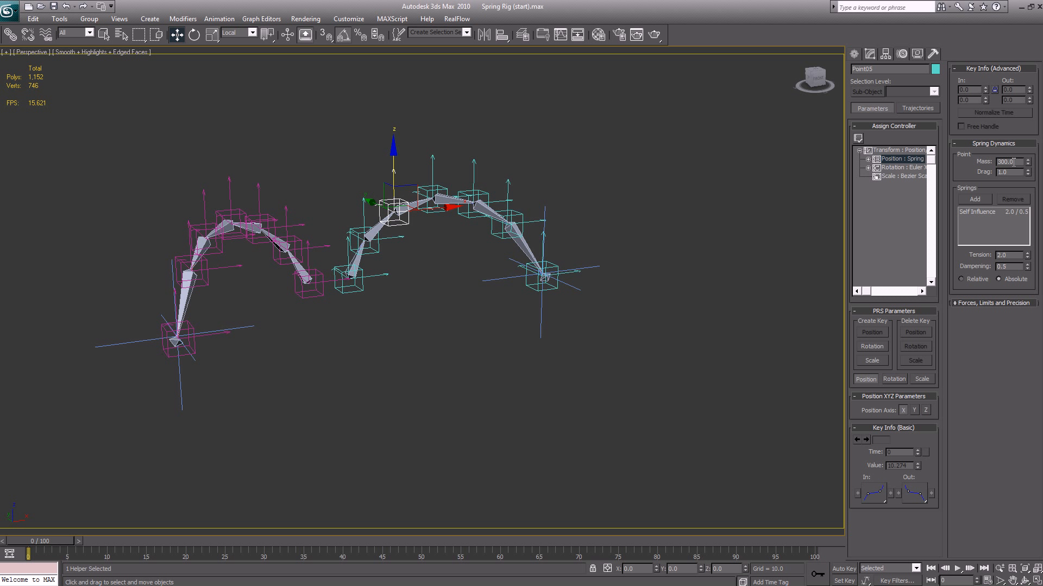
{"action": "left_click_drag", "start_coordinate": [1013, 162], "coordinate": [974, 161]}
{"action": "type", "text": "400"}
{"action": "key", "text": "Return"}
- Set the spring mass of Point06, the helper at the top of the cyan arch, to 600
{"action": "left_click", "coordinate": [432, 161]}
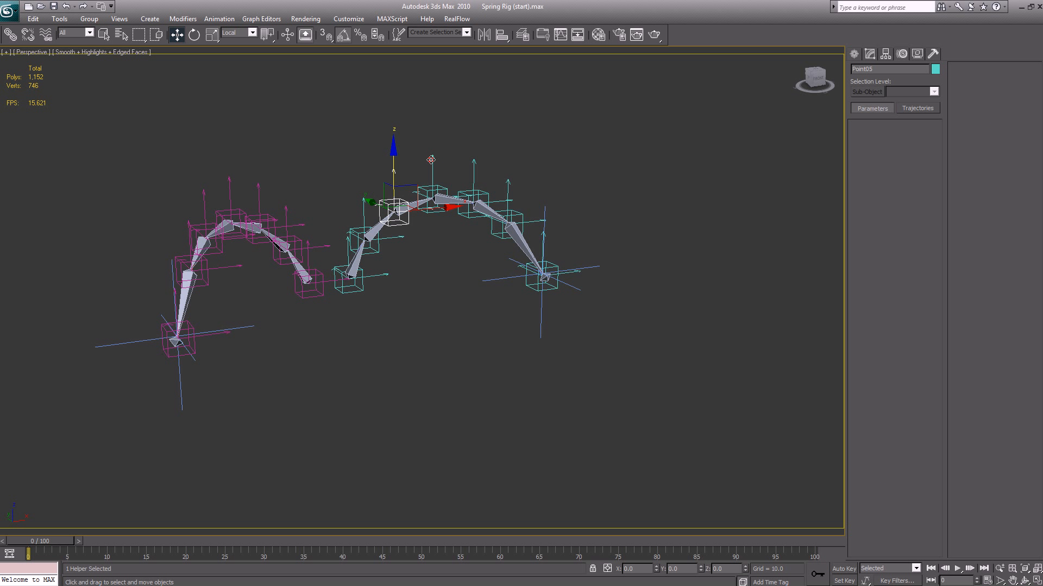
{"action": "left_click_drag", "start_coordinate": [1015, 161], "coordinate": [970, 168]}
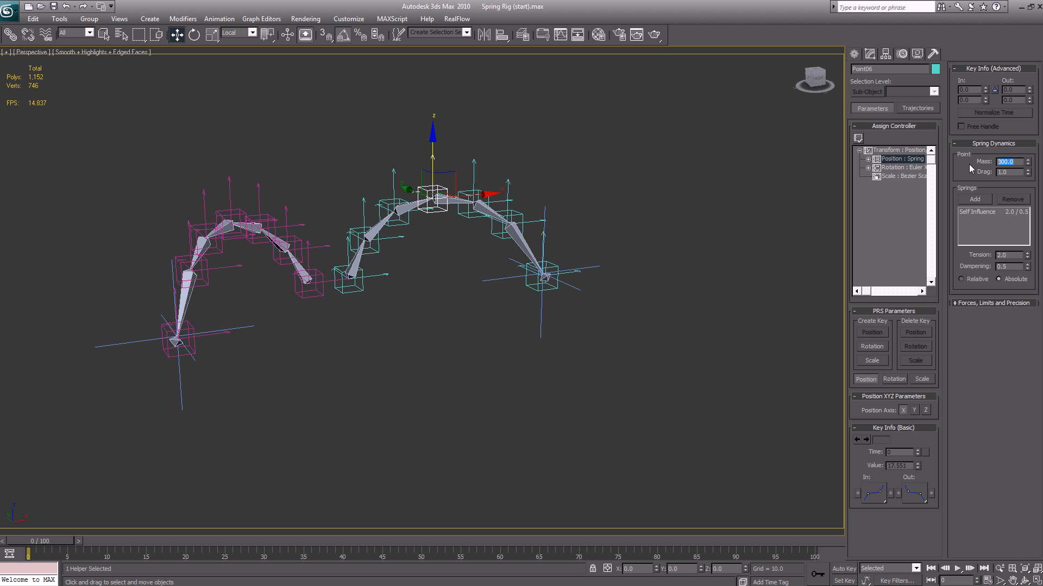
{"action": "type", "text": "600"}
{"action": "key", "text": "Return"}
- Set the spring mass of the cyan helper Point07 to 800
{"action": "left_click", "coordinate": [473, 172]}
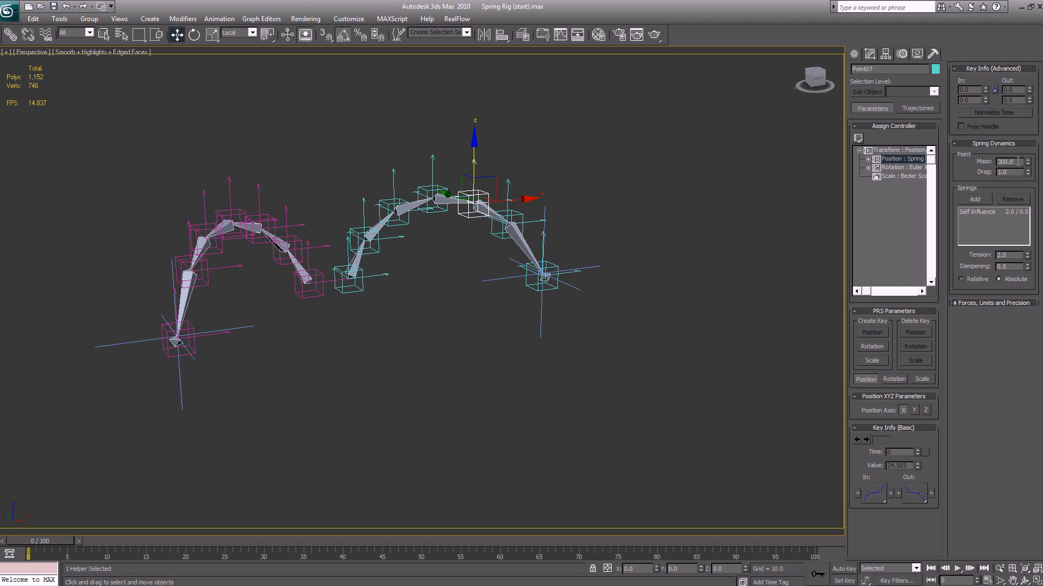
{"action": "left_click_drag", "start_coordinate": [1018, 161], "coordinate": [917, 165]}
{"action": "type", "text": "800"}
{"action": "key", "text": "Return"}
- Set the spring mass of the cyan helper Point08 to 1000, and recheck the masses of Point08 and Point07
{"action": "left_click", "coordinate": [506, 193]}
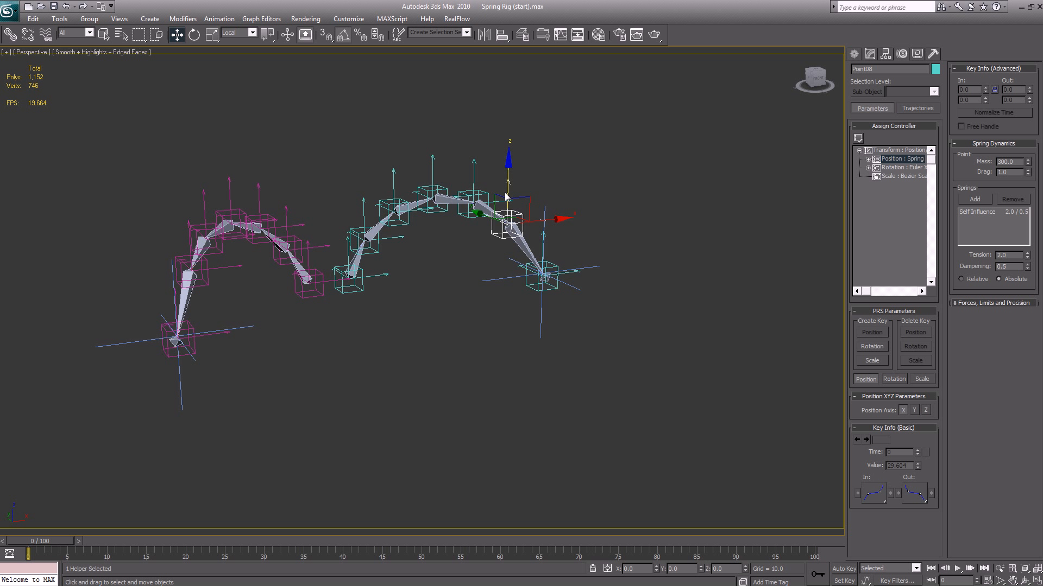
{"action": "left_click", "coordinate": [527, 194]}
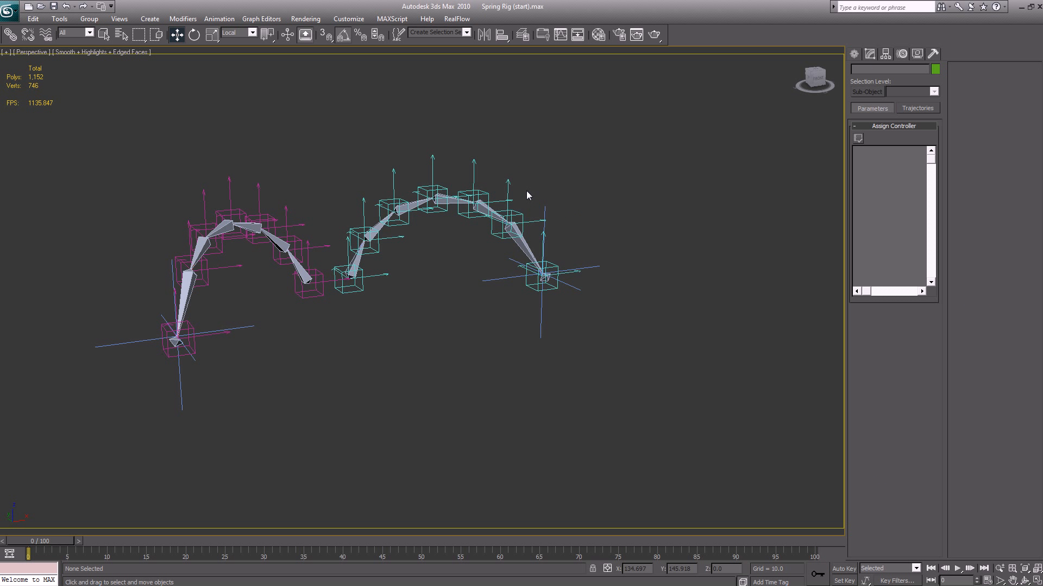
{"action": "left_click", "coordinate": [507, 182]}
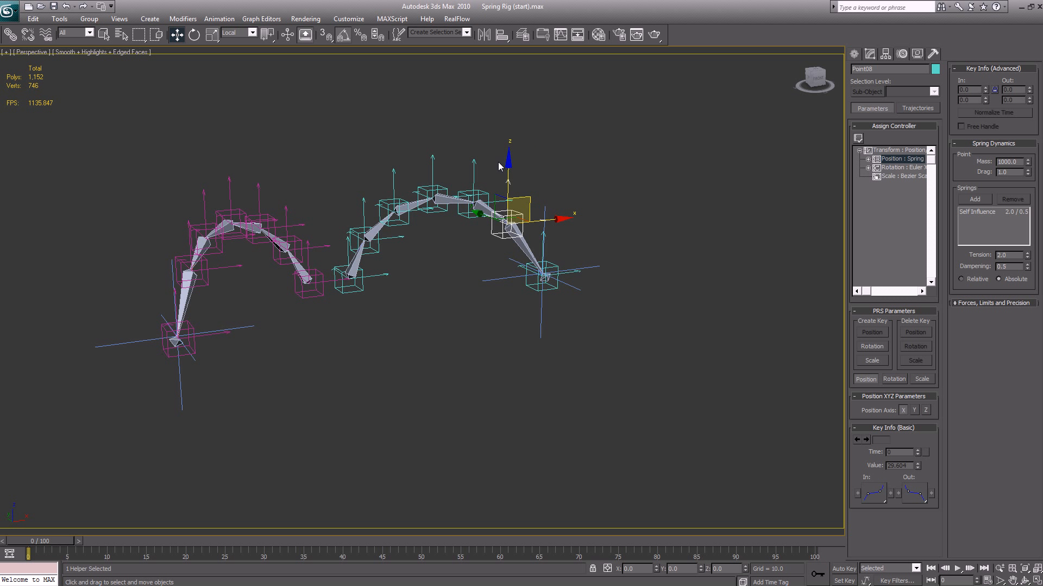
{"action": "left_click", "coordinate": [474, 167]}
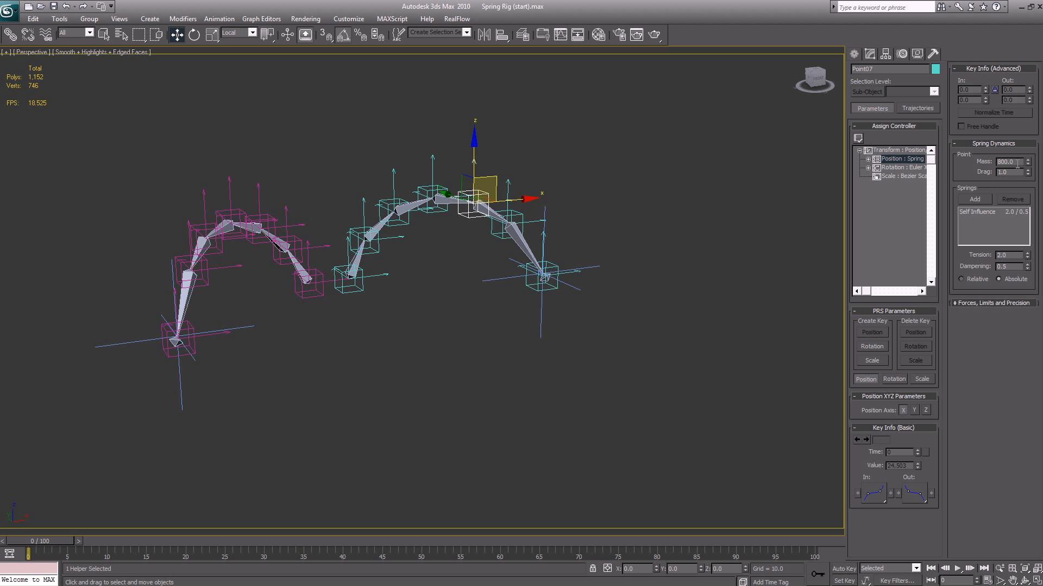
- Check the position controllers and masses of Point08, Point11 and the base helpers Point03 and Point10
{"action": "left_click", "coordinate": [508, 222]}
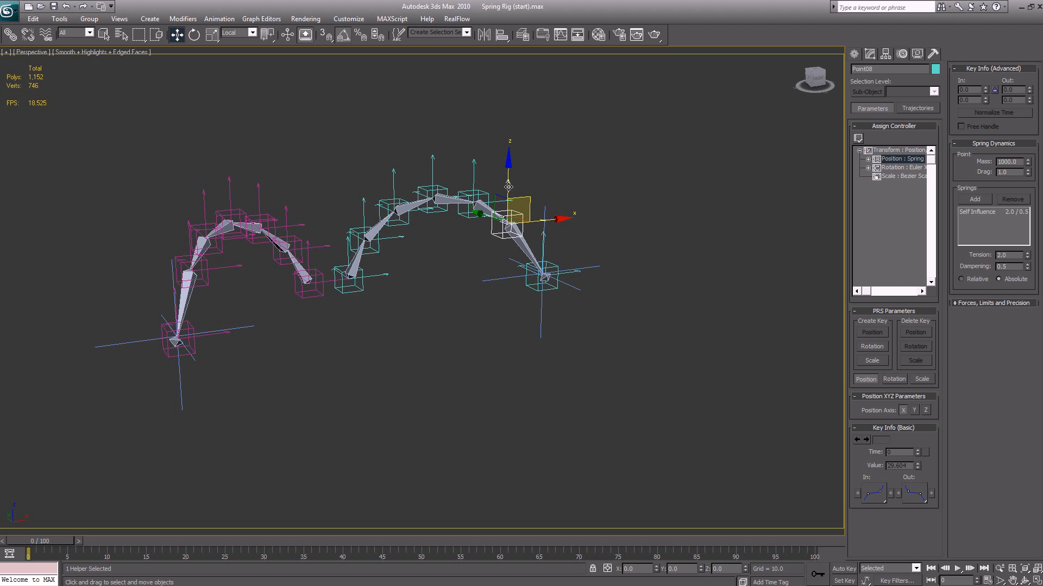
{"action": "left_click", "coordinate": [555, 265]}
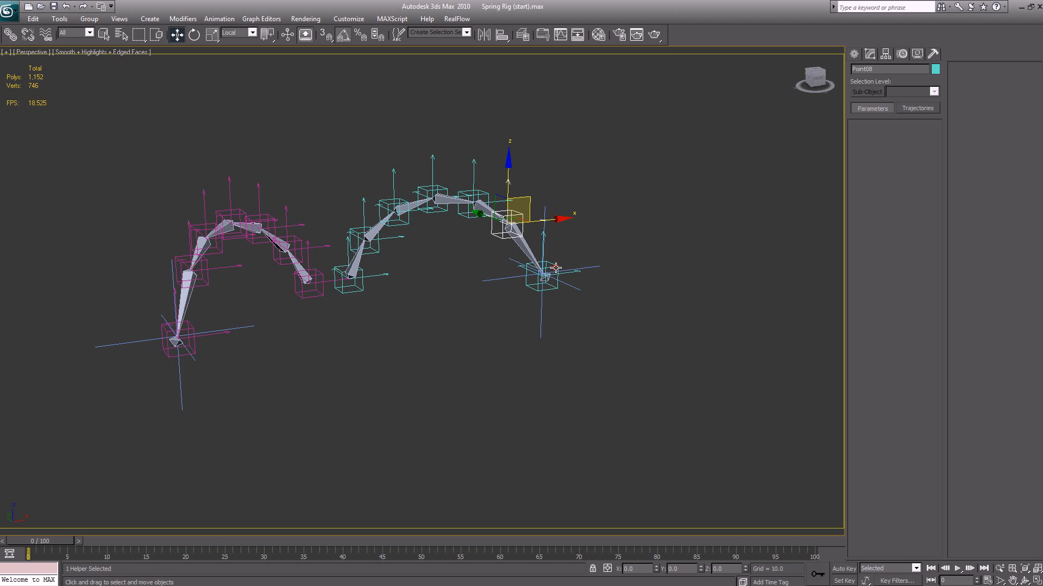
{"action": "left_click", "coordinate": [310, 247]}
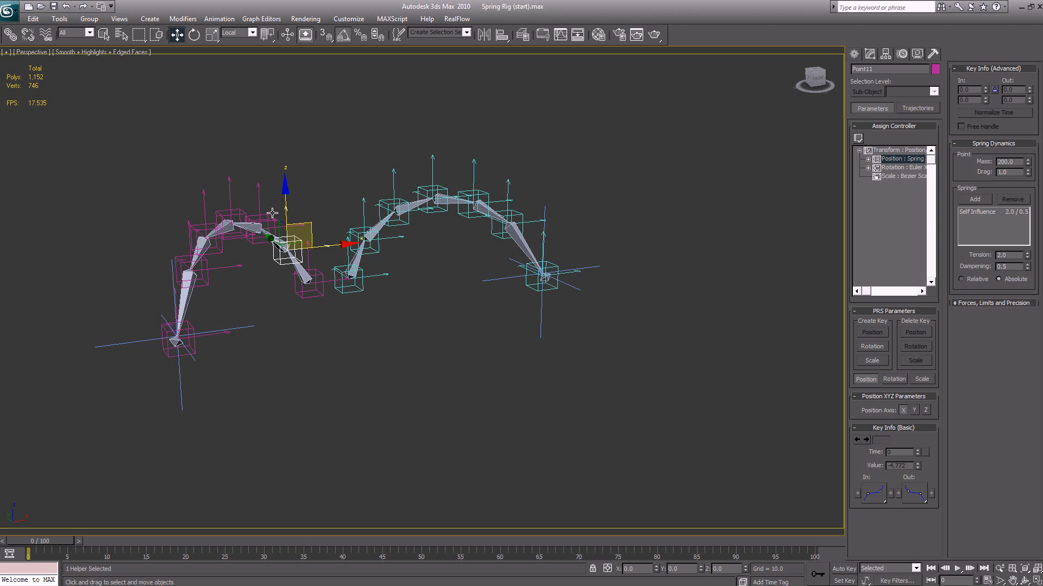
{"action": "left_click", "coordinate": [344, 292]}
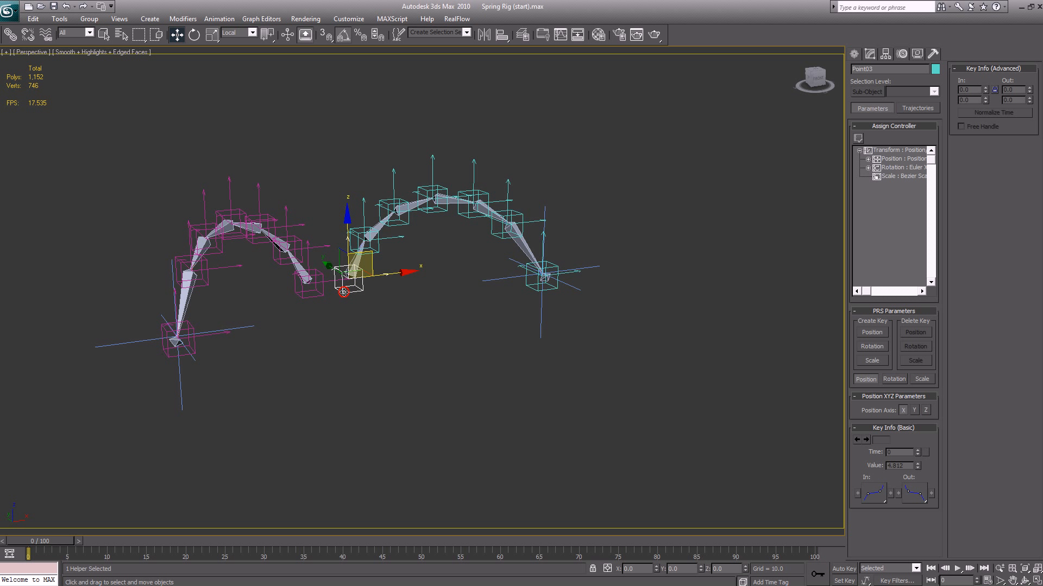
{"action": "left_click", "coordinate": [308, 295]}
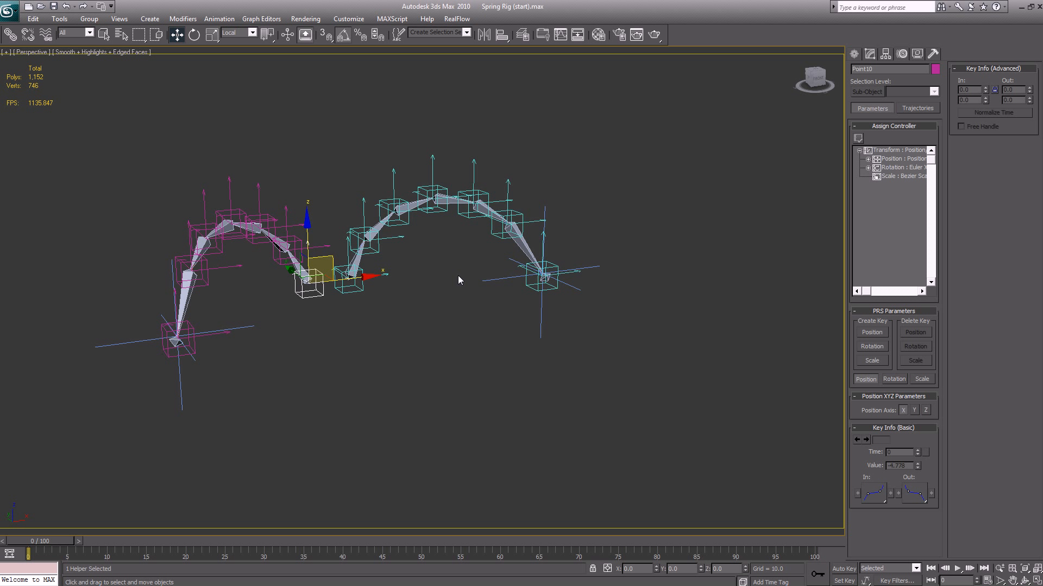
{"action": "left_click", "coordinate": [682, 322]}
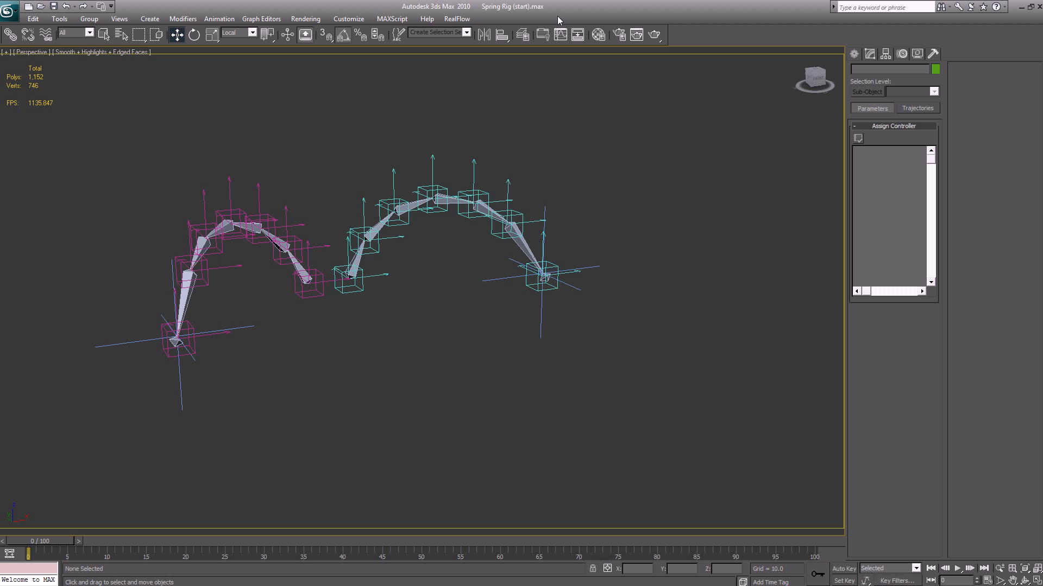
- Unhide the geom_Head layer and link the two base helpers, Point03 and Point10, to the head as their parent
{"action": "left_click", "coordinate": [522, 36]}
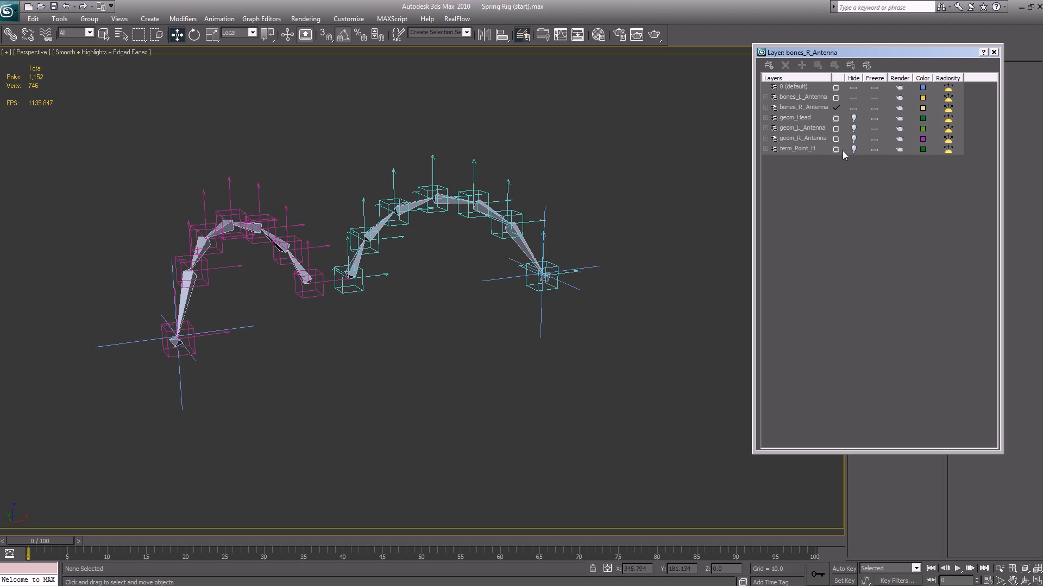
{"action": "left_click", "coordinate": [853, 118]}
{"action": "left_click", "coordinate": [372, 271]}
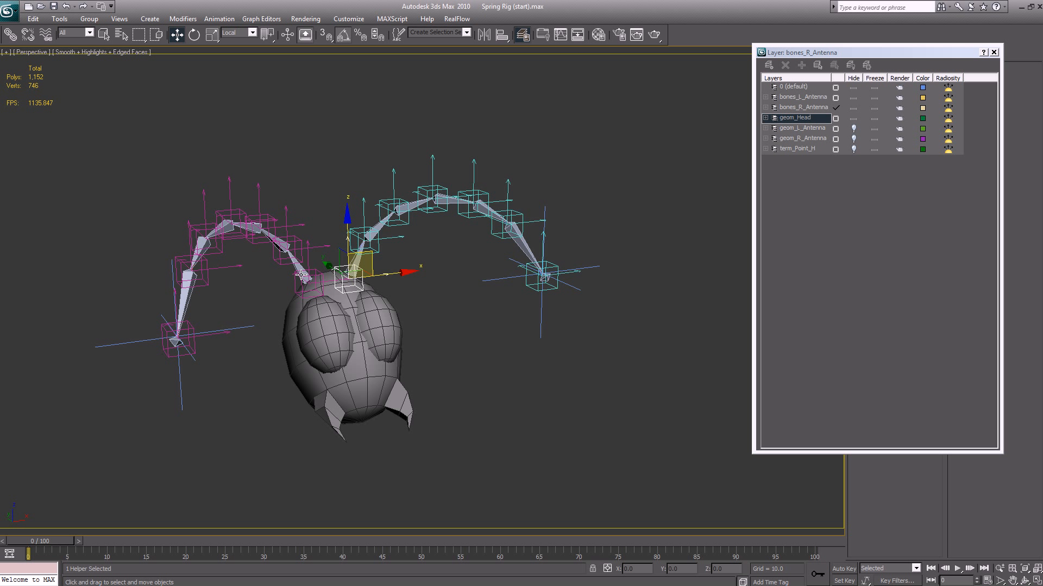
{"action": "left_click", "coordinate": [293, 280], "text": "ctrl"}
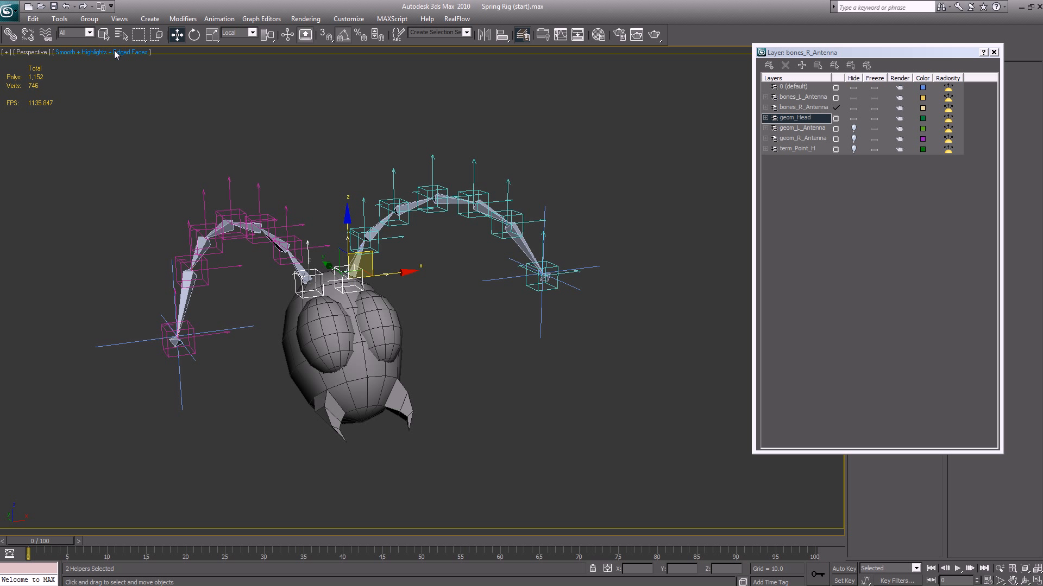
{"action": "left_click", "coordinate": [12, 35]}
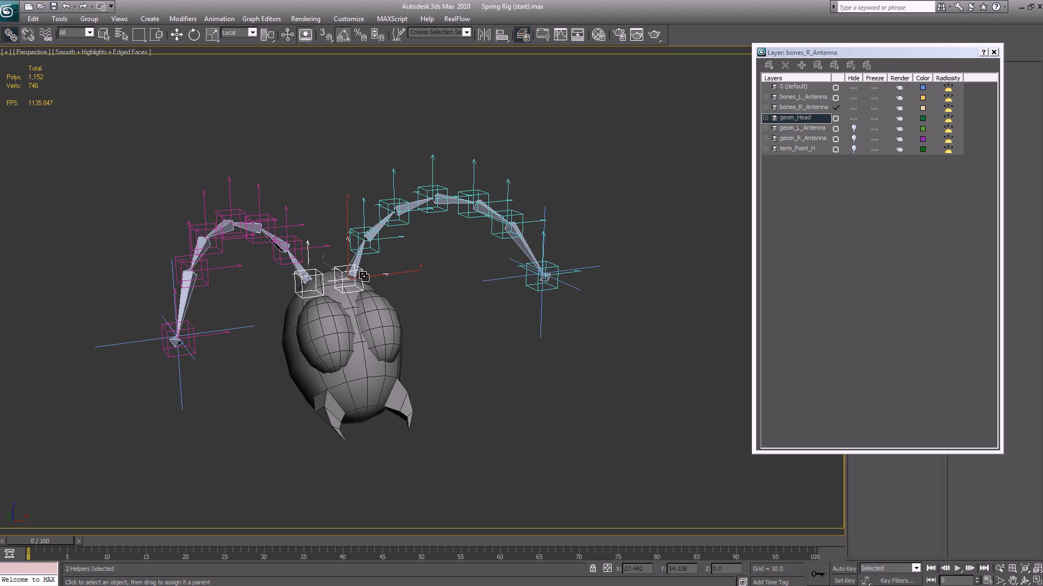
{"action": "left_click_drag", "start_coordinate": [363, 286], "coordinate": [358, 306]}
{"action": "left_click_drag", "start_coordinate": [290, 312], "coordinate": [290, 310]}
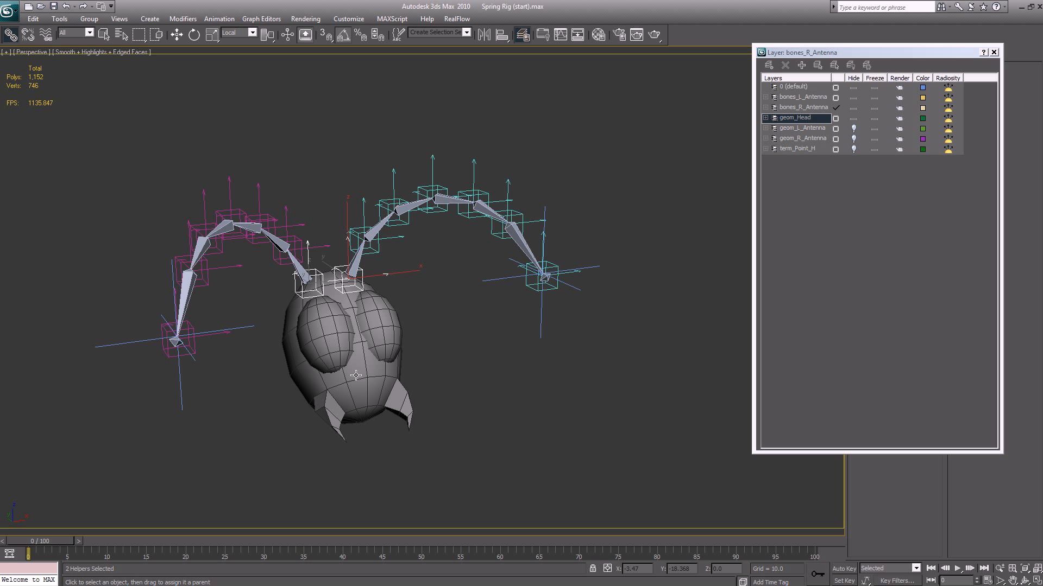
- Record a test rotation of the head at frame 10 with Auto Key, scrub through the animation, and undo the test
{"action": "left_click", "coordinate": [194, 35]}
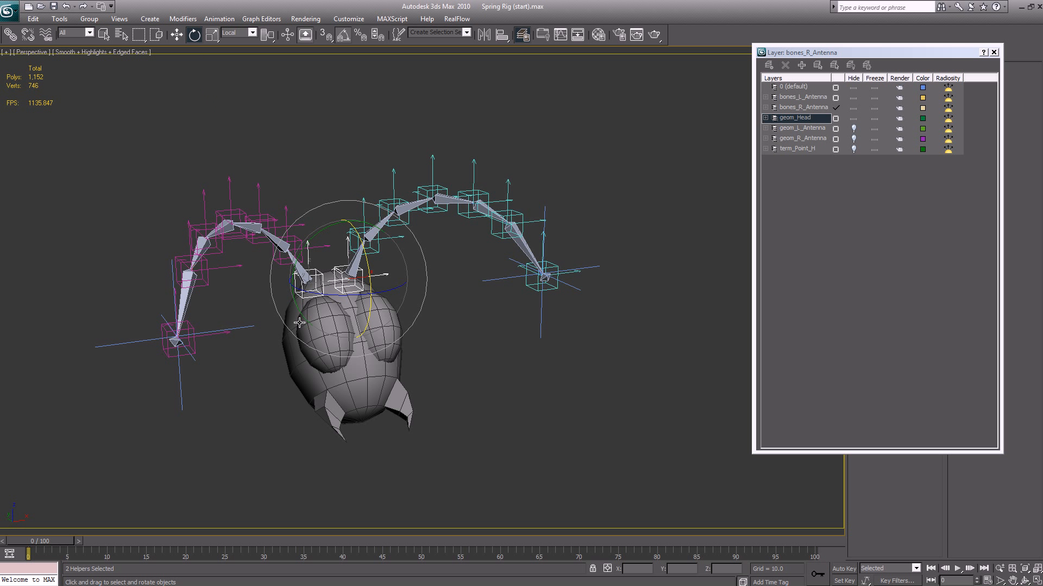
{"action": "left_click", "coordinate": [355, 380]}
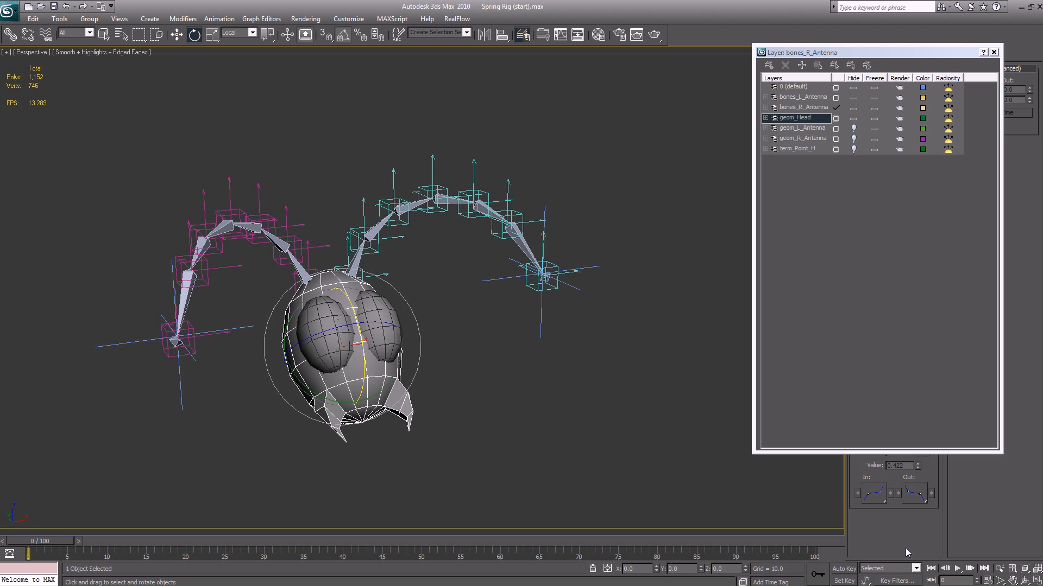
{"action": "left_click", "coordinate": [845, 569]}
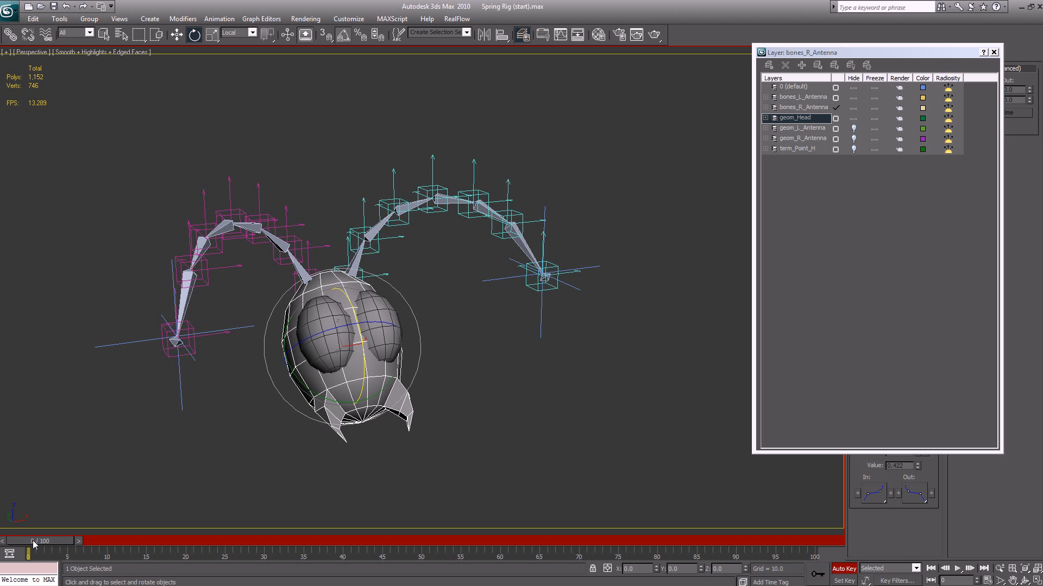
{"action": "left_click_drag", "start_coordinate": [33, 543], "coordinate": [108, 542]}
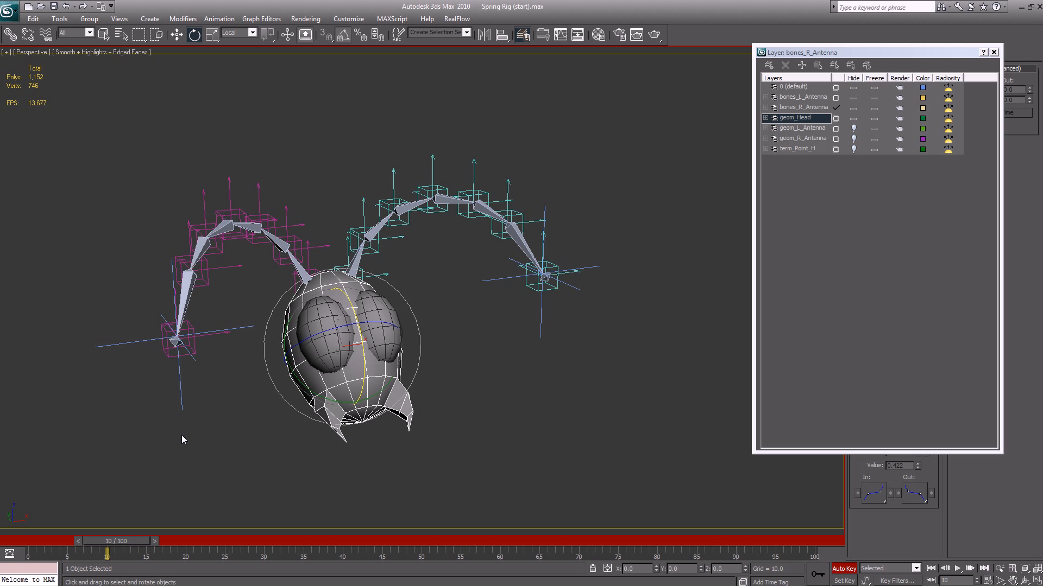
{"action": "left_click_drag", "start_coordinate": [284, 332], "coordinate": [279, 351]}
{"action": "left_click_drag", "start_coordinate": [25, 537], "coordinate": [405, 538]}
{"action": "left_click_drag", "start_coordinate": [476, 539], "coordinate": [93, 535]}
{"action": "key", "text": "e"}
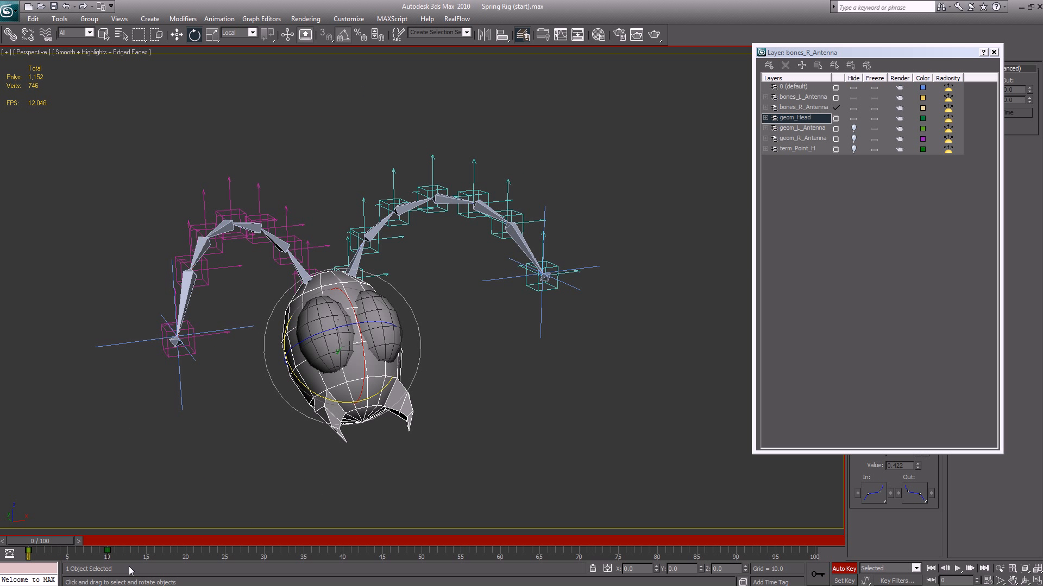
{"action": "key", "text": "Page_Down"}
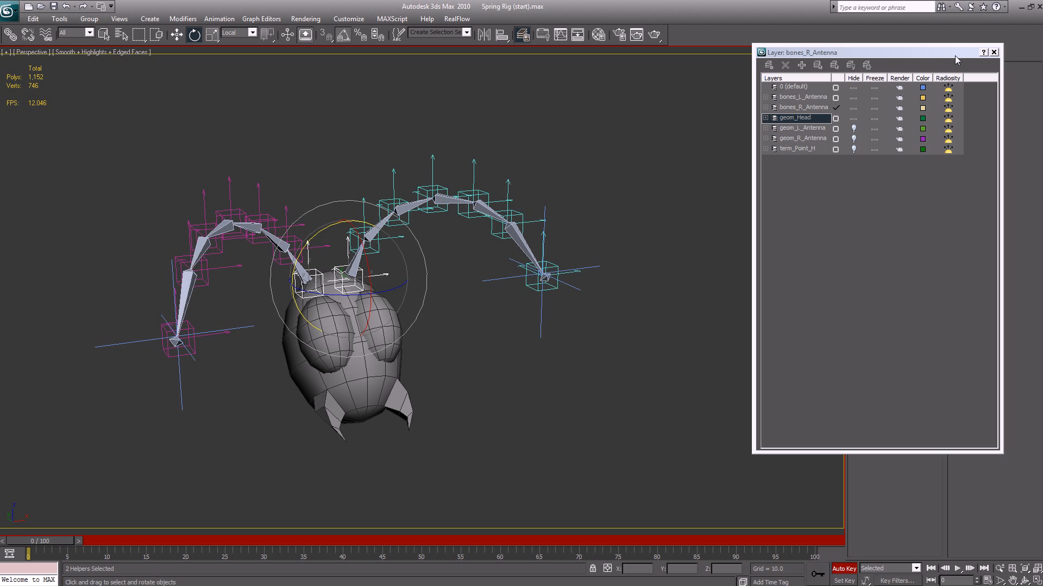
{"action": "left_click", "coordinate": [993, 52]}
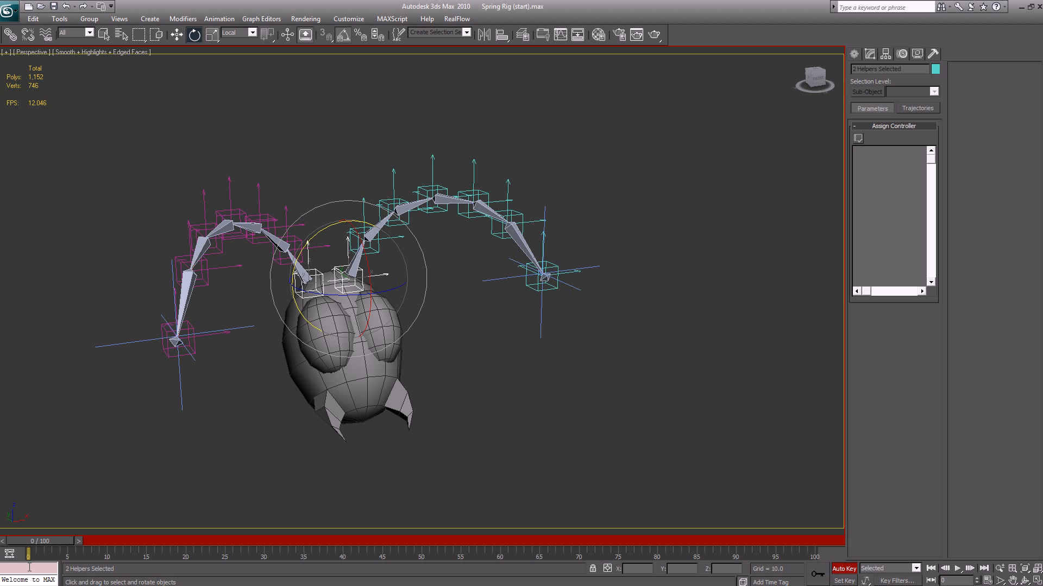
{"action": "left_click_drag", "start_coordinate": [51, 540], "coordinate": [1, 541]}
{"action": "left_click", "coordinate": [353, 373]}
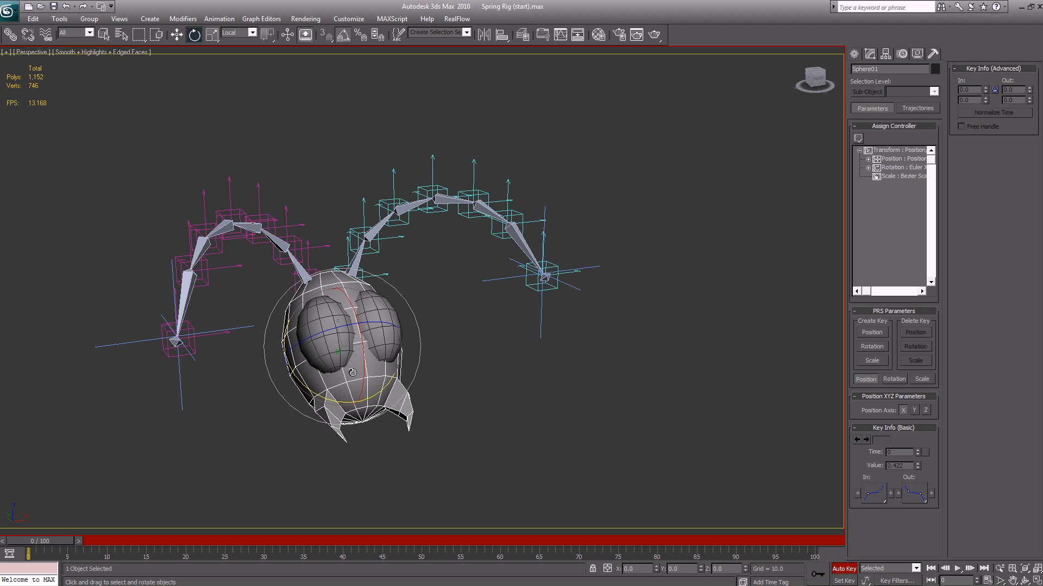
{"action": "left_click_drag", "start_coordinate": [48, 541], "coordinate": [124, 536]}
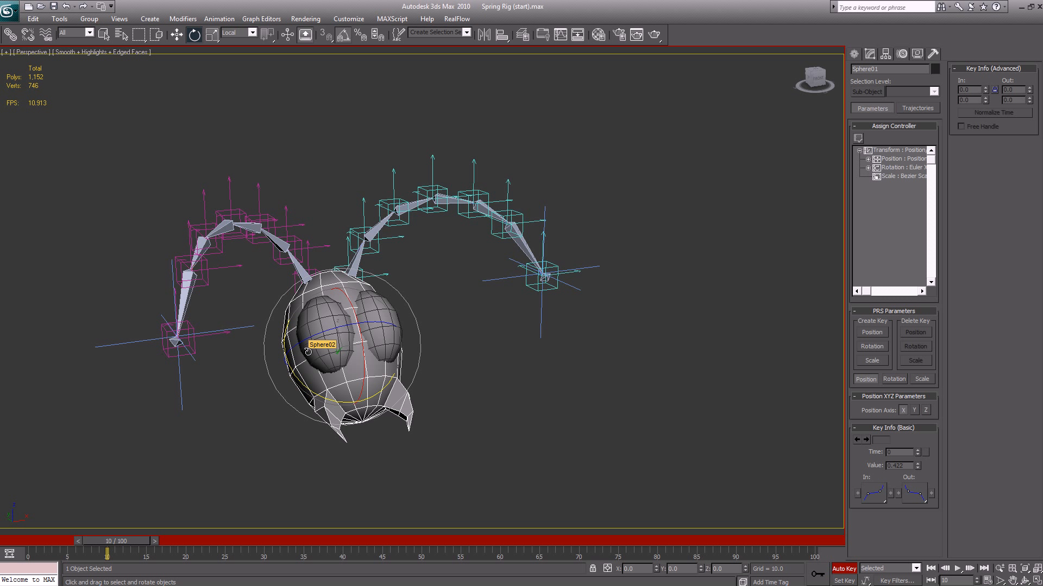
{"action": "right_click", "coordinate": [308, 352]}
{"action": "left_click", "coordinate": [322, 329]}
- Clear the selection, turn off Auto Key and return the animation to frame 0
{"action": "left_click", "coordinate": [591, 411]}
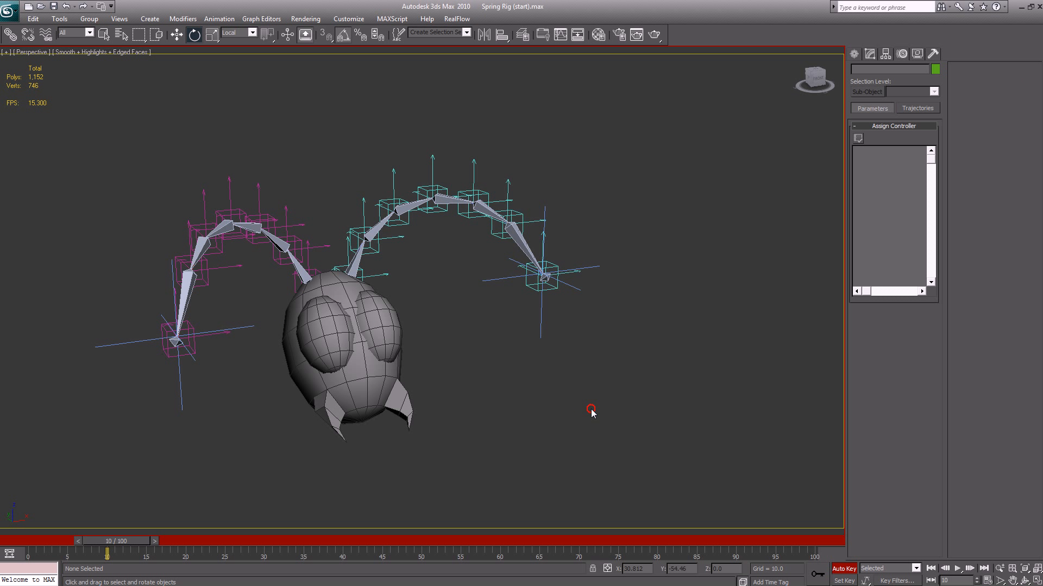
{"action": "key", "text": "alt"}
{"action": "key", "text": "n"}
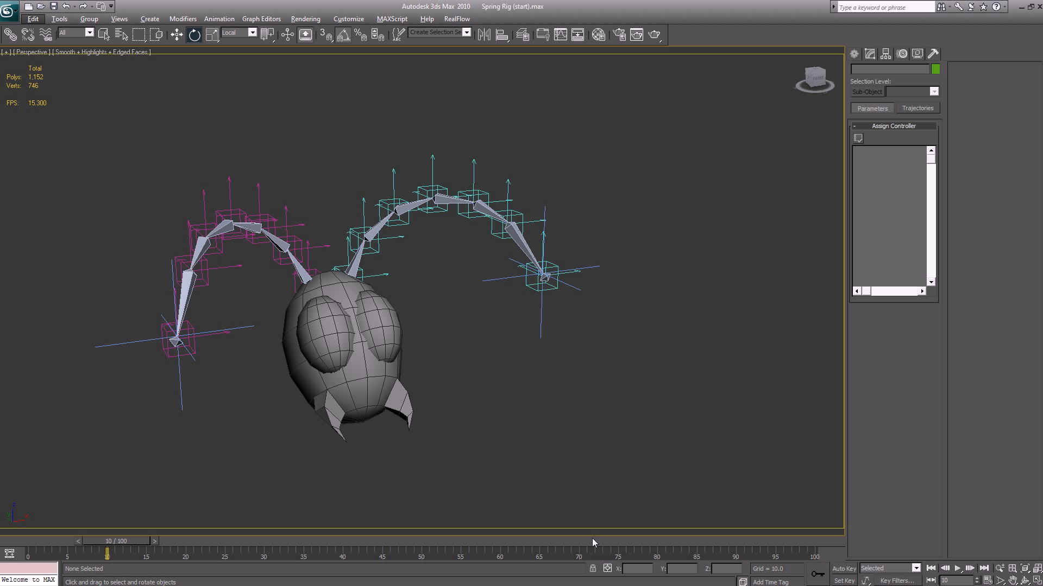
{"action": "left_click_drag", "start_coordinate": [82, 539], "coordinate": [2, 543]}
{"action": "key", "text": "e"}
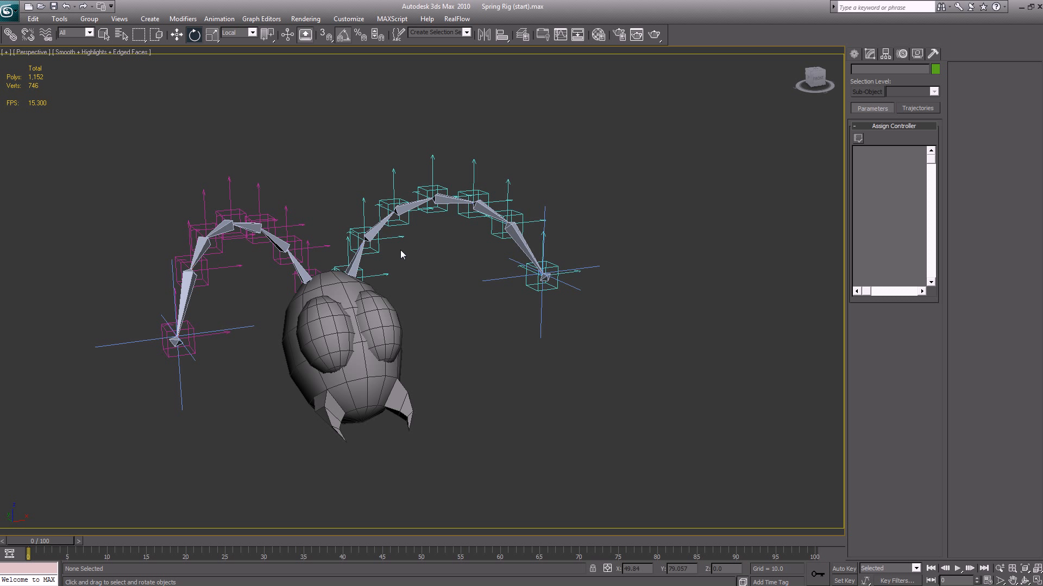
- Show the geom_L_Antenna and geom_R_Antenna layers to view the antenna meshes, and hide both layers again
{"action": "left_click", "coordinate": [522, 34]}
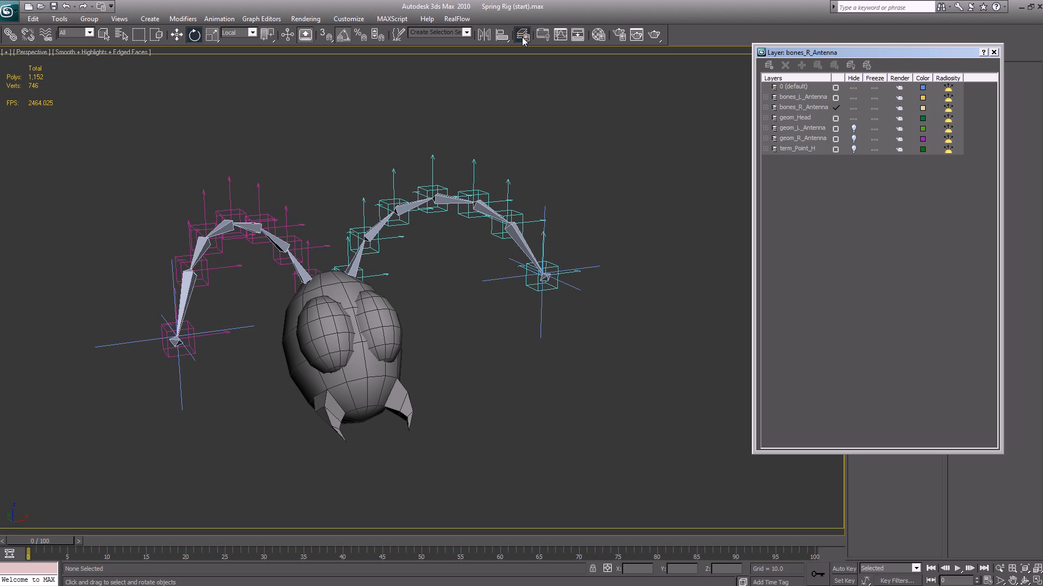
{"action": "left_click", "coordinate": [853, 129]}
{"action": "left_click", "coordinate": [853, 139]}
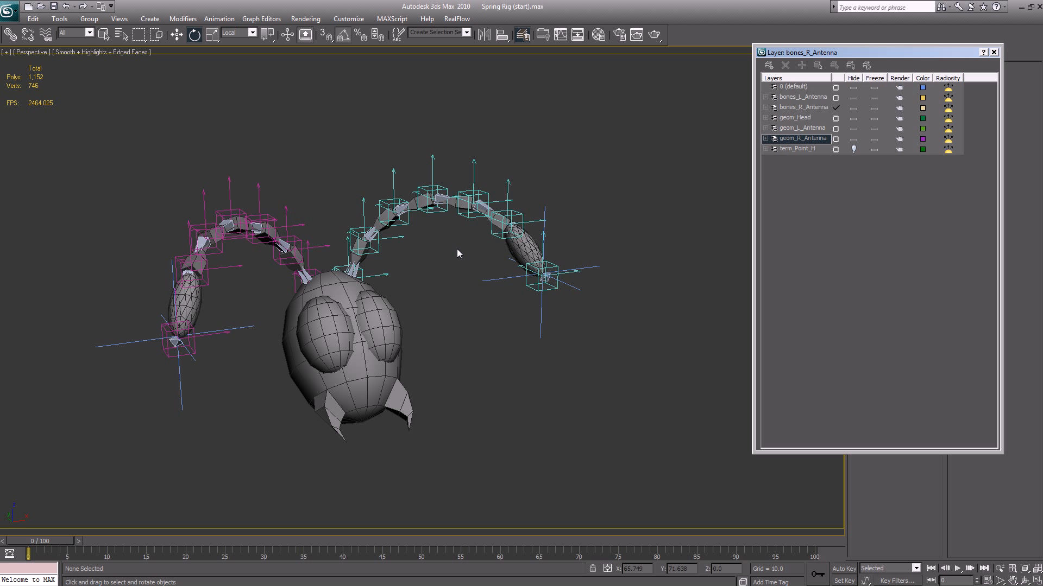
{"action": "left_click", "coordinate": [854, 139]}
{"action": "left_click", "coordinate": [853, 128]}
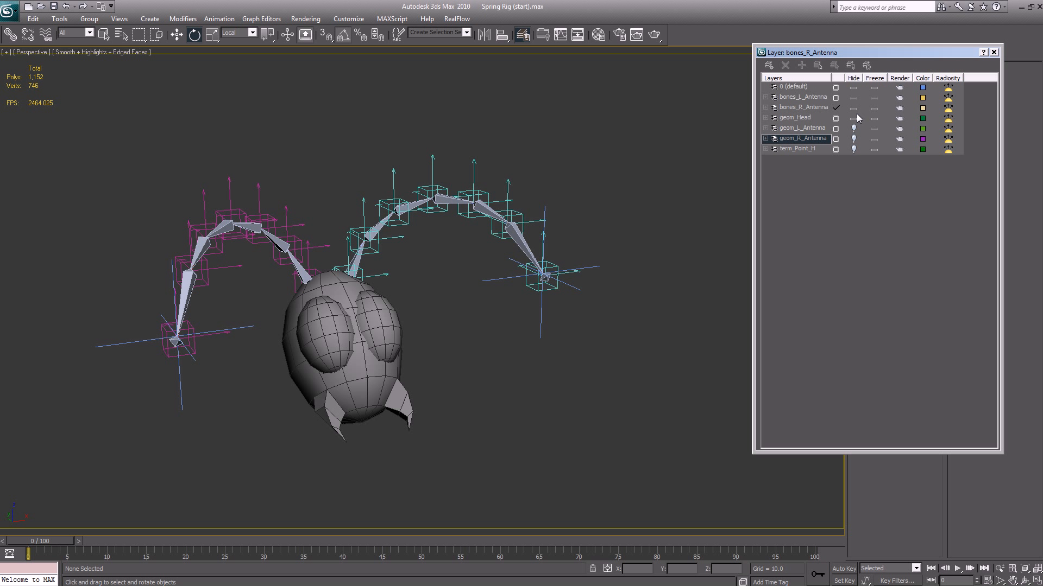
- Hide the 0 (default) and geom_Head layers so that only the bones and helpers are displayed
{"action": "left_click", "coordinate": [852, 89]}
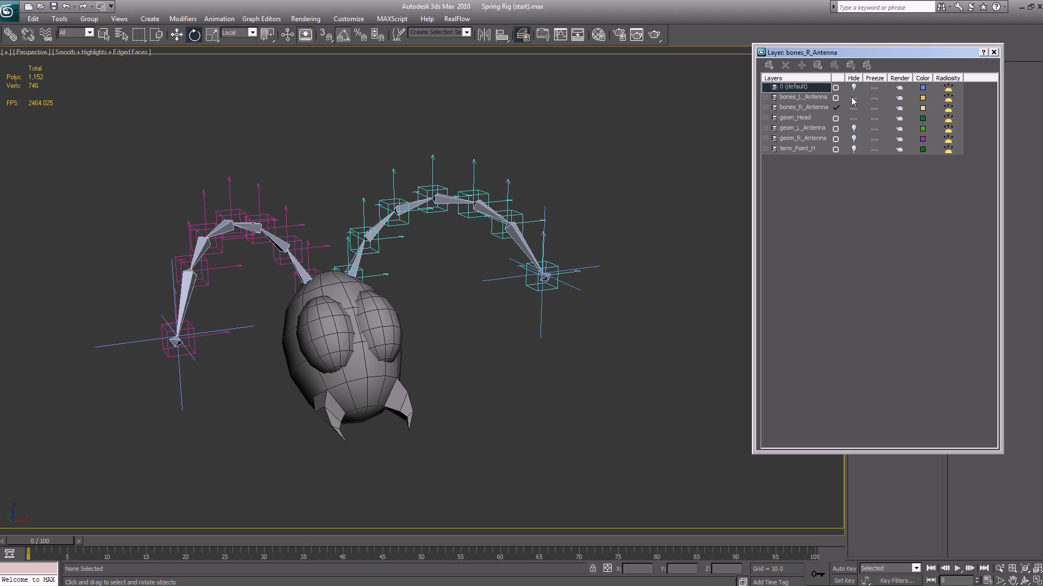
{"action": "left_click", "coordinate": [852, 98]}
{"action": "left_click", "coordinate": [852, 98]}
{"action": "left_click", "coordinate": [852, 119]}
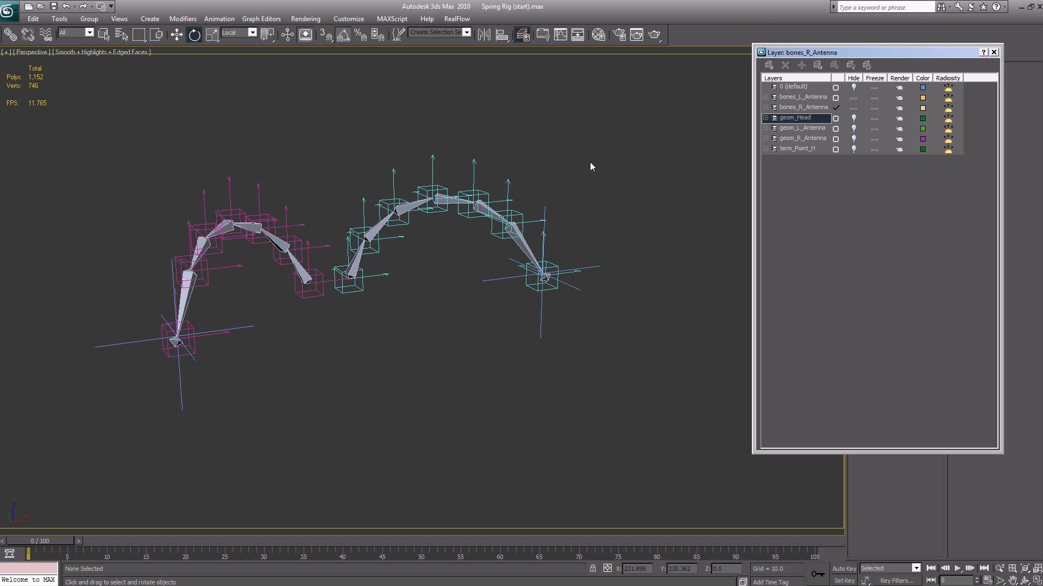
{"action": "left_click", "coordinate": [312, 390]}
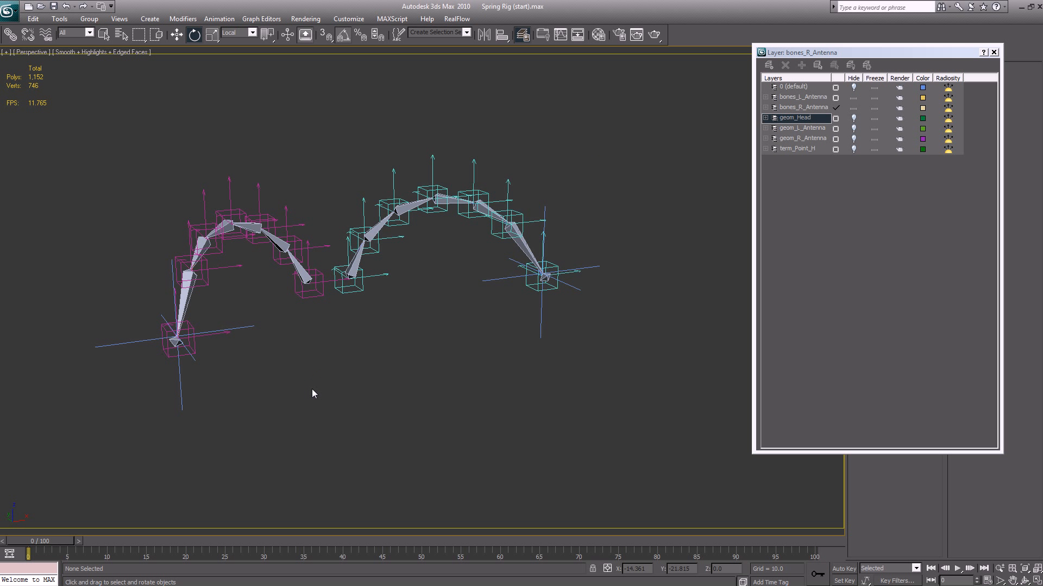
- Select all objects whose names start with "bone" and invert the selection to the point helpers and IK controls
{"action": "key", "text": "h"}
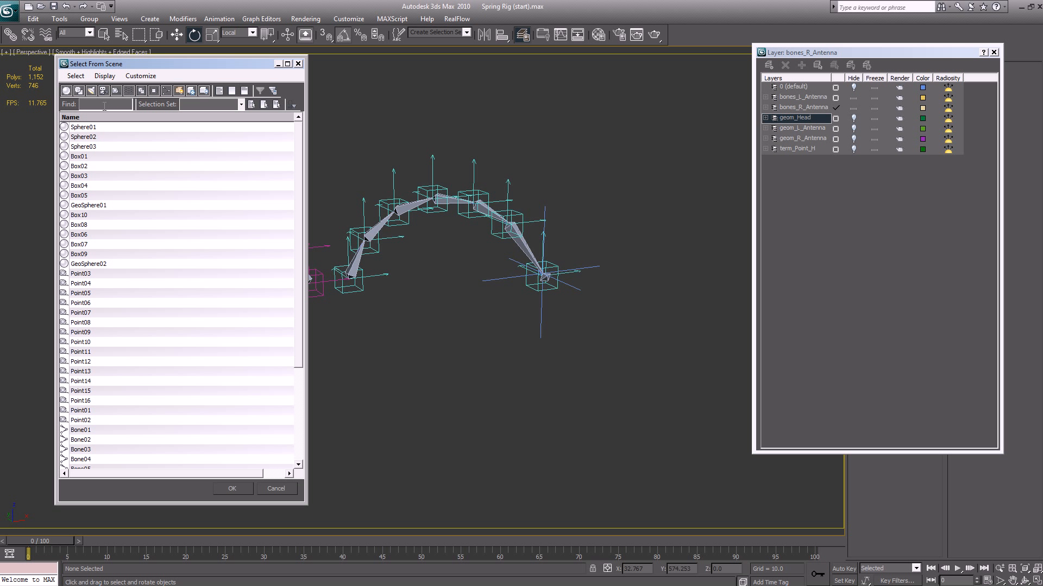
{"action": "type", "text": "bo"}
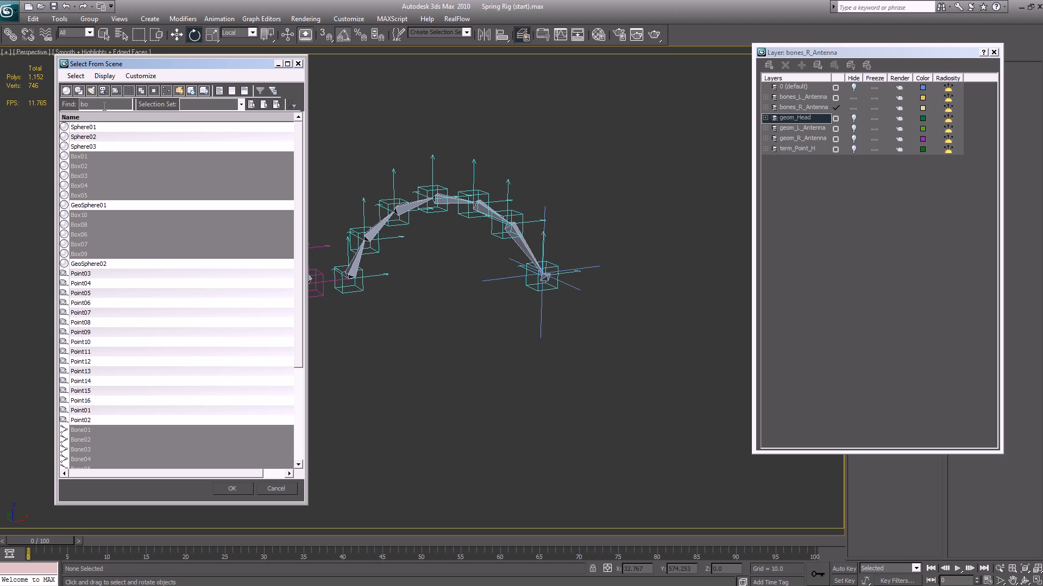
{"action": "type", "text": "ne"}
{"action": "key", "text": "Return"}
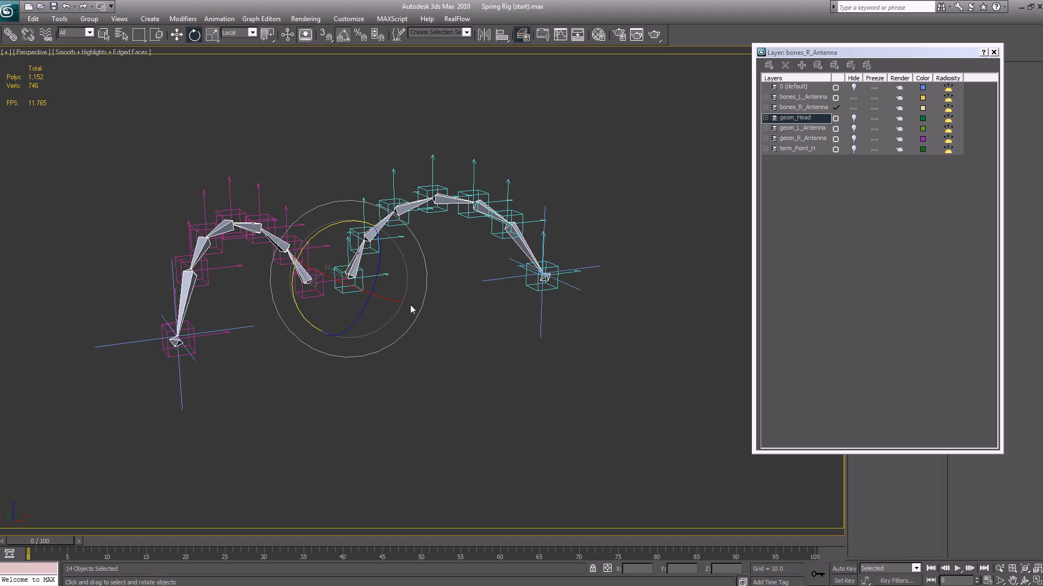
{"action": "key", "text": "ctrl+a"}
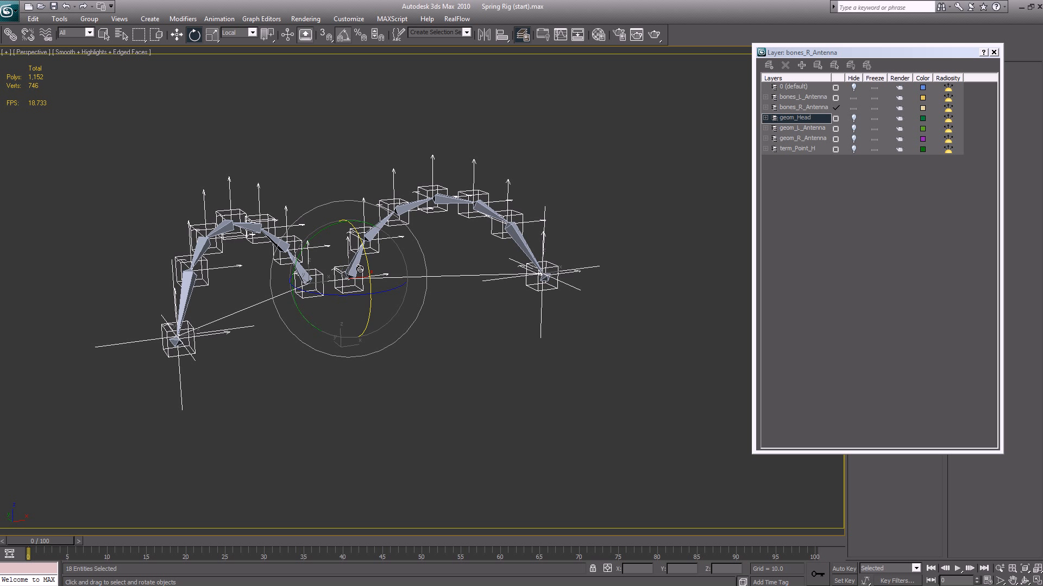
- Create a layer named Hidden from the selected helpers and IK controls, and hide that layer
{"action": "left_click", "coordinate": [769, 66]}
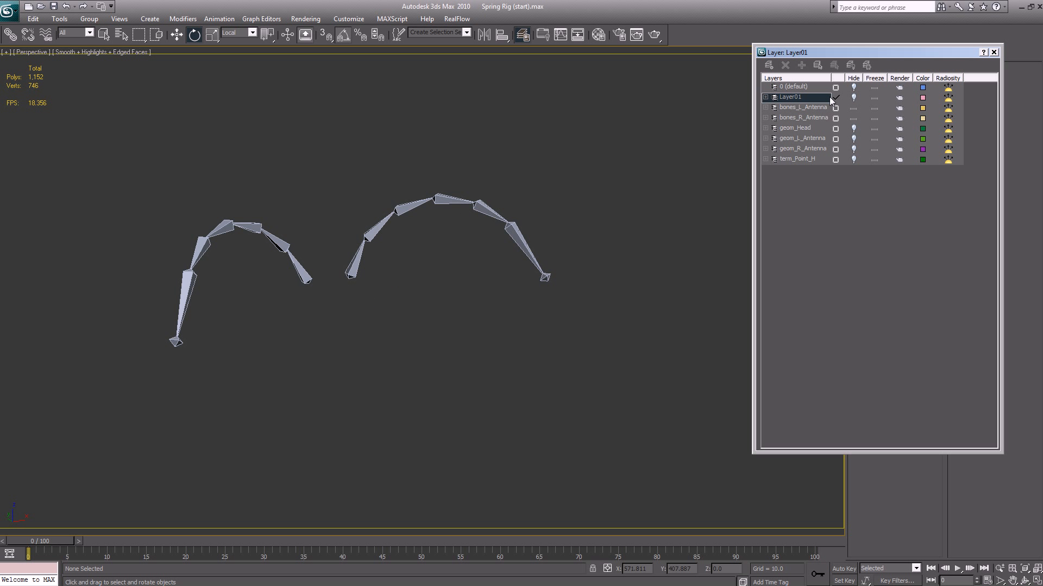
{"action": "left_click", "coordinate": [853, 97]}
{"action": "left_click", "coordinate": [792, 97]}
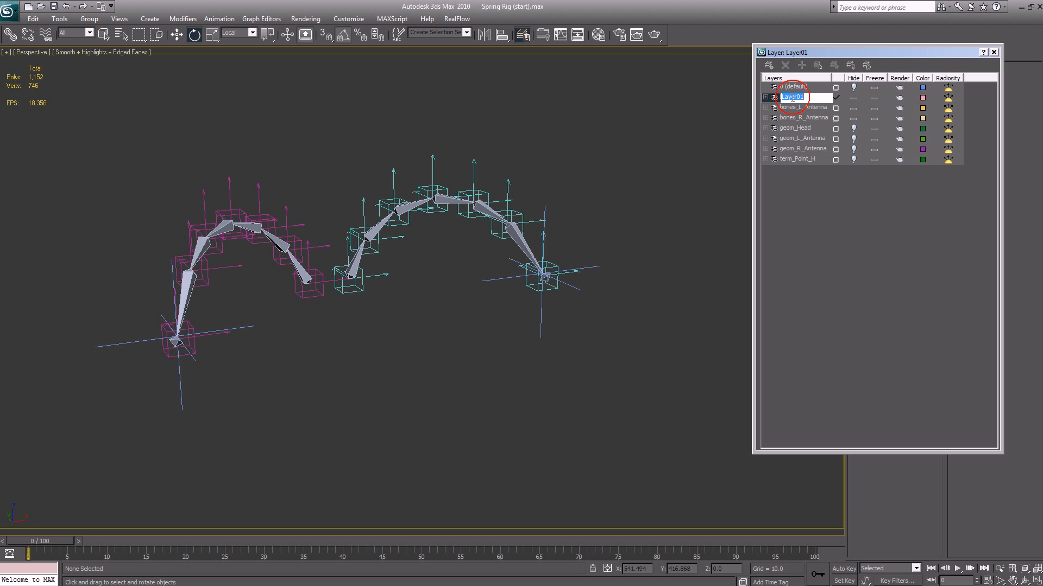
{"action": "type", "text": "Hidden"}
{"action": "key", "text": "Return"}
{"action": "left_click", "coordinate": [853, 99]}
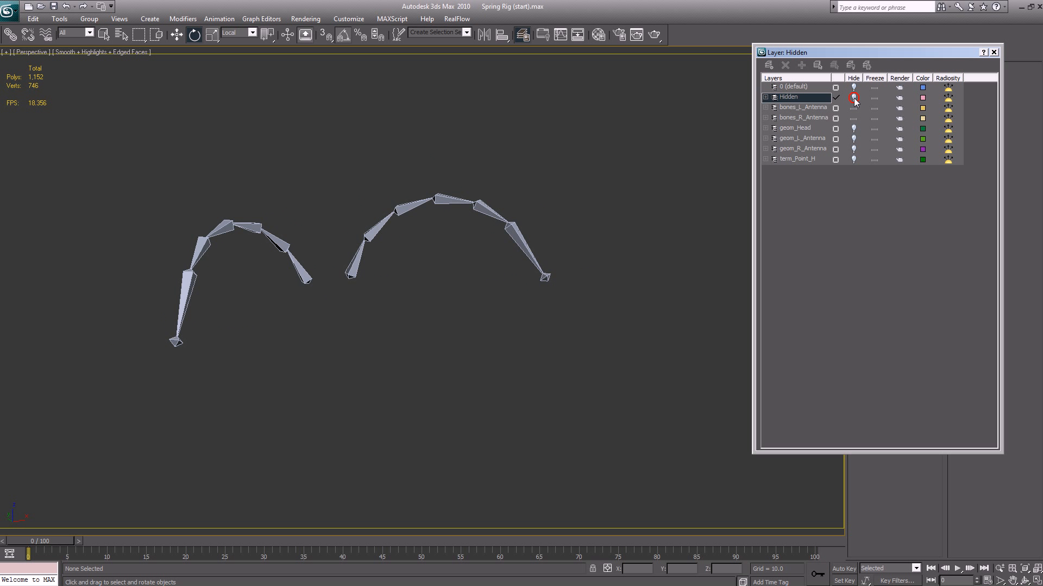
- Show the geom_R_Antenna and geom_L_Antenna layers and link each antenna mesh segment to its matching bone
{"action": "left_click", "coordinate": [854, 149]}
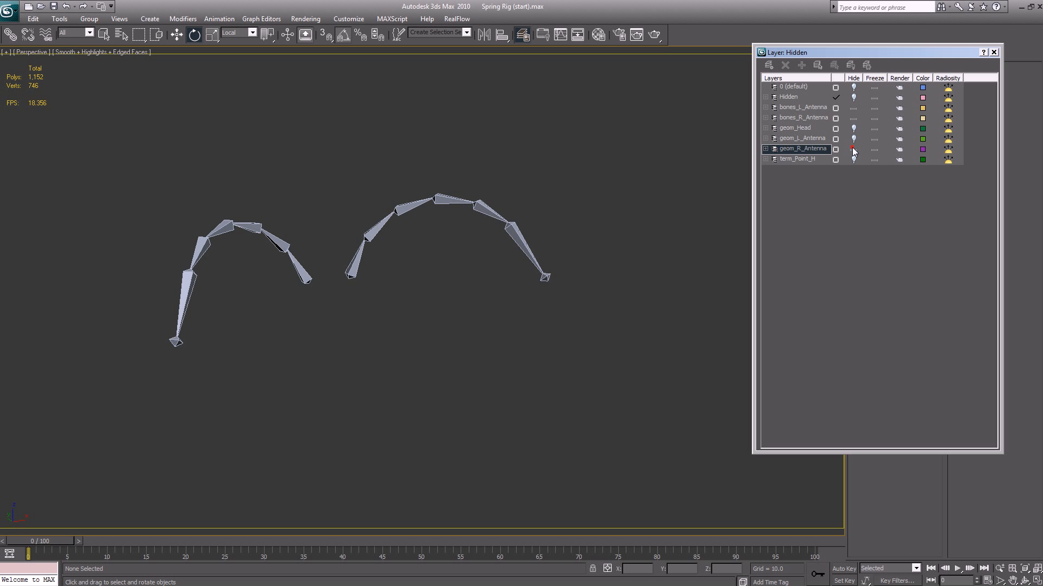
{"action": "left_click", "coordinate": [854, 139]}
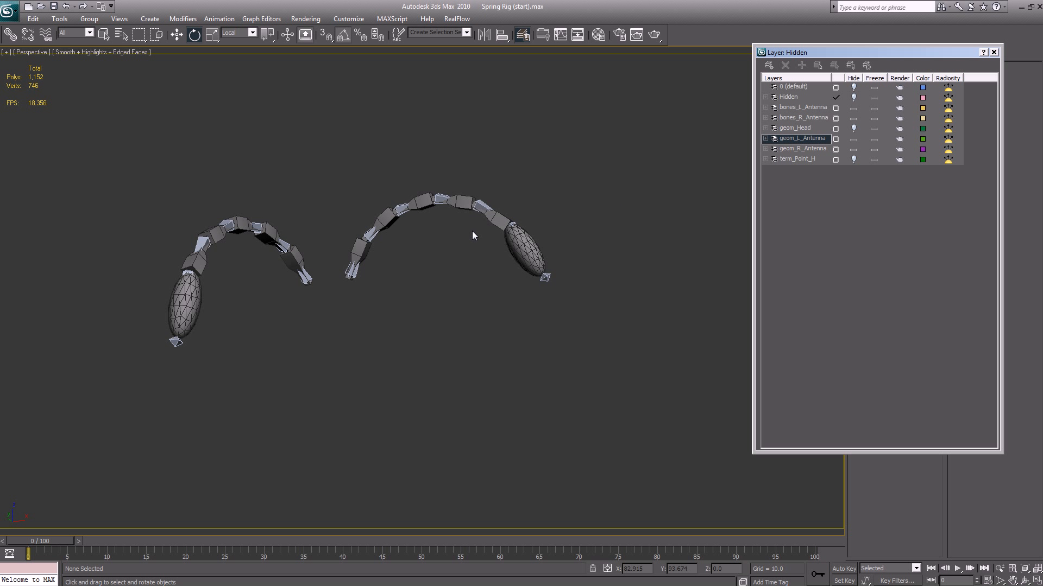
{"action": "middle_click_drag", "start_coordinate": [438, 274], "coordinate": [427, 314]}
{"action": "scroll", "coordinate": [426, 315], "scroll_direction": "up", "scroll_amount": 3}
{"action": "left_click", "coordinate": [10, 34]}
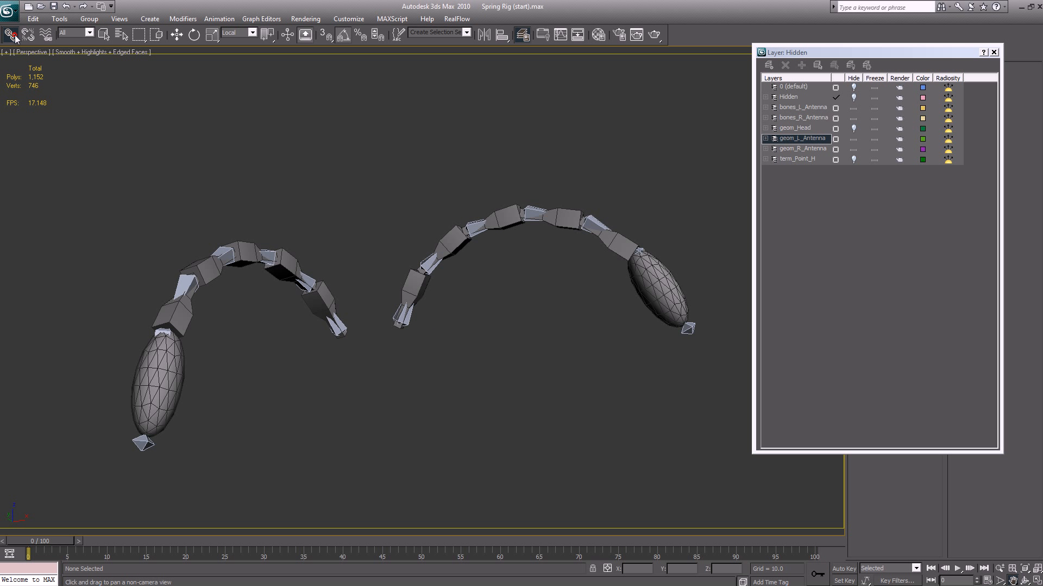
{"action": "left_click", "coordinate": [658, 272]}
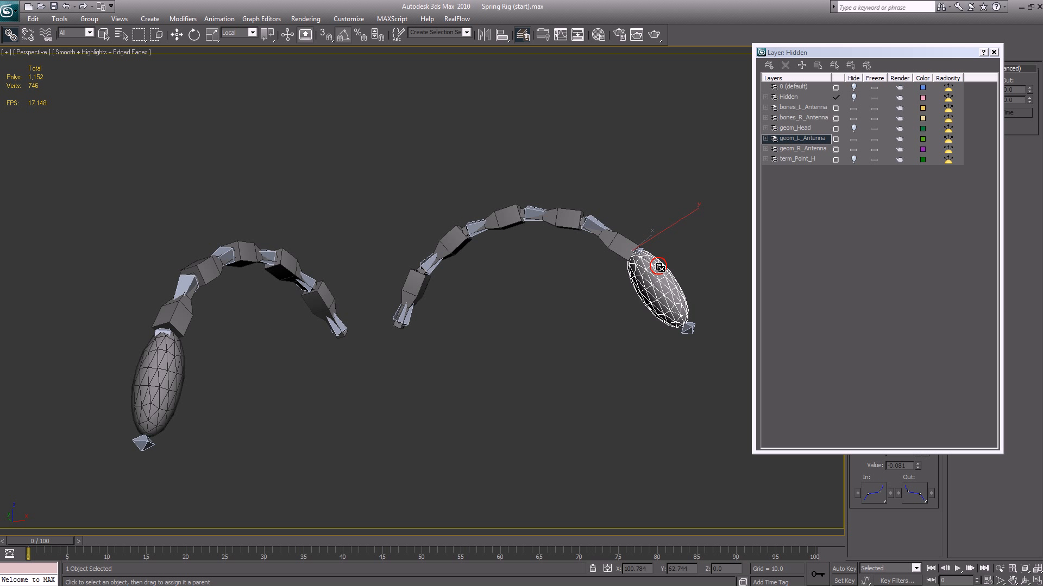
{"action": "left_click_drag", "start_coordinate": [644, 253], "coordinate": [397, 313]}
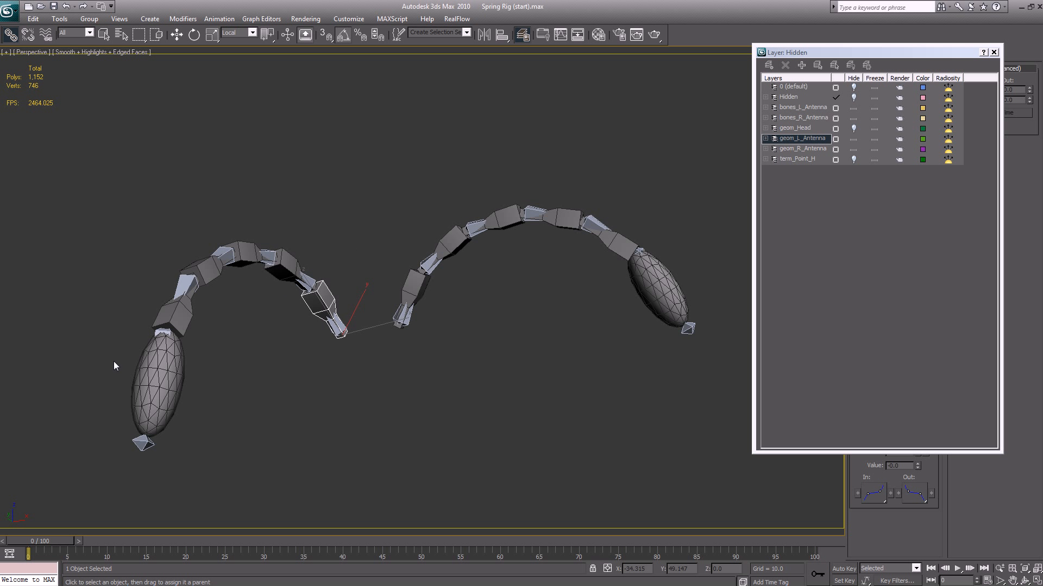
{"action": "left_click", "coordinate": [645, 198]}
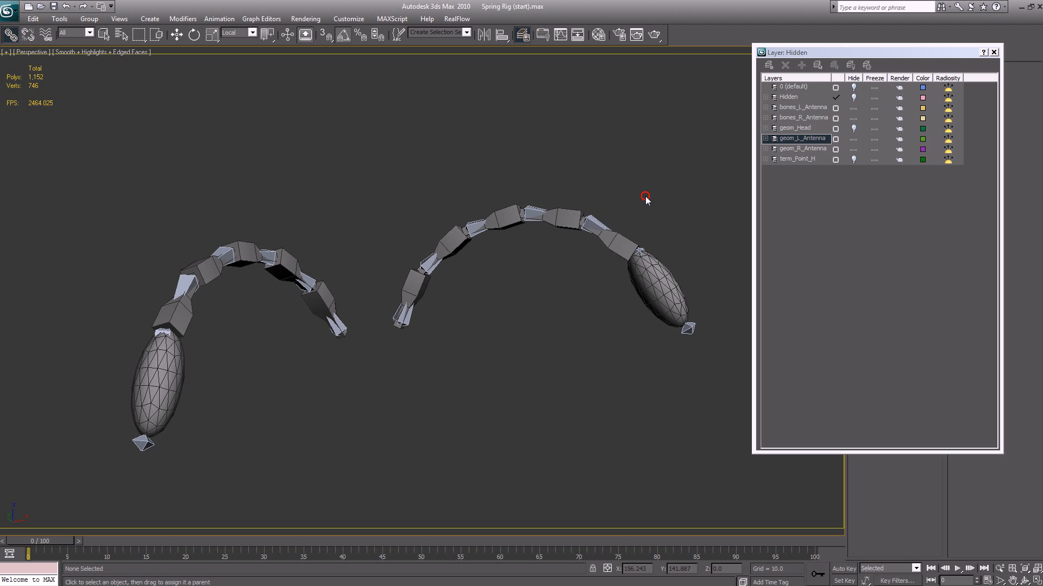
- Show the geom_Head layer, select the head, and hide the bones_L_Antenna and bones_R_Antenna layers
{"action": "left_click", "coordinate": [851, 131]}
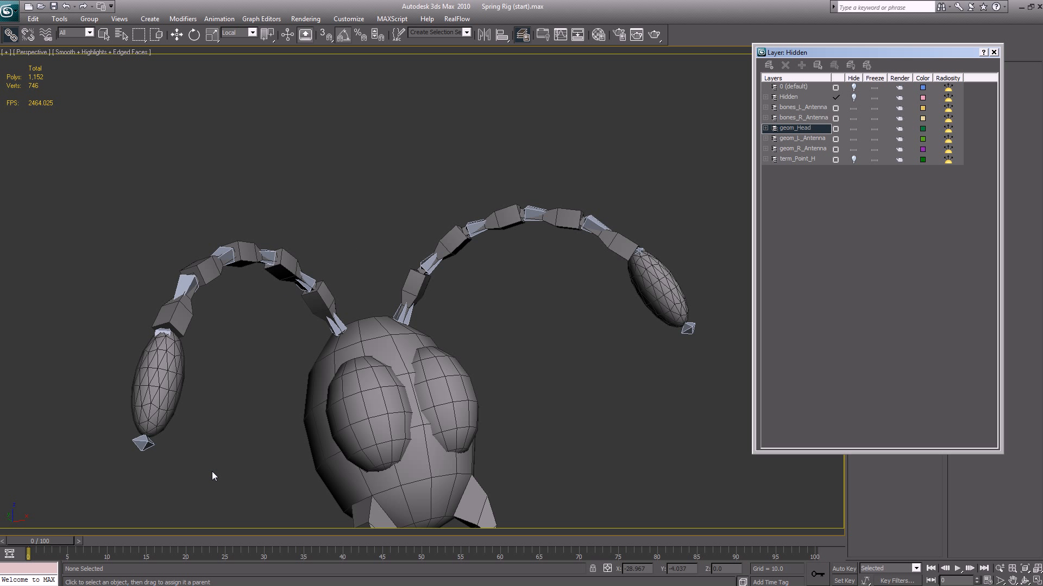
{"action": "left_click", "coordinate": [326, 400]}
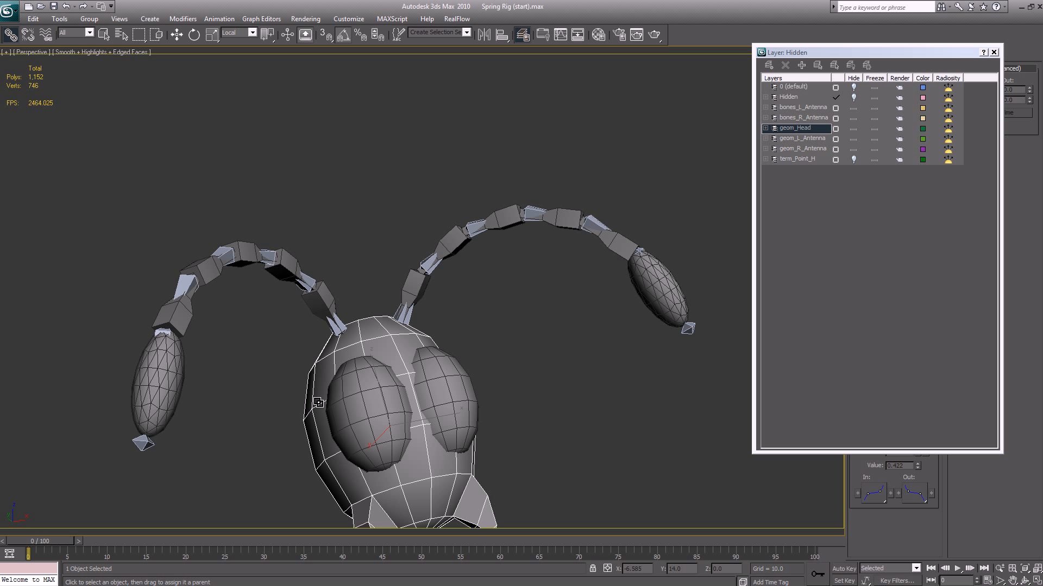
{"action": "left_click", "coordinate": [853, 108]}
{"action": "left_click", "coordinate": [853, 119]}
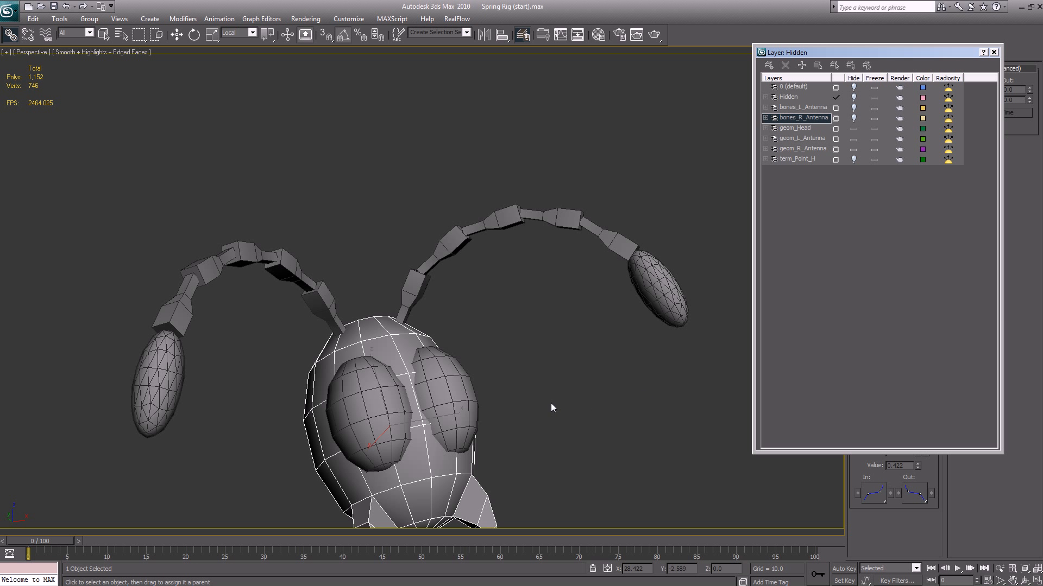
{"action": "middle_click_drag", "start_coordinate": [415, 419], "coordinate": [442, 330]}
{"action": "scroll", "coordinate": [442, 331], "scroll_direction": "down", "scroll_amount": 4}
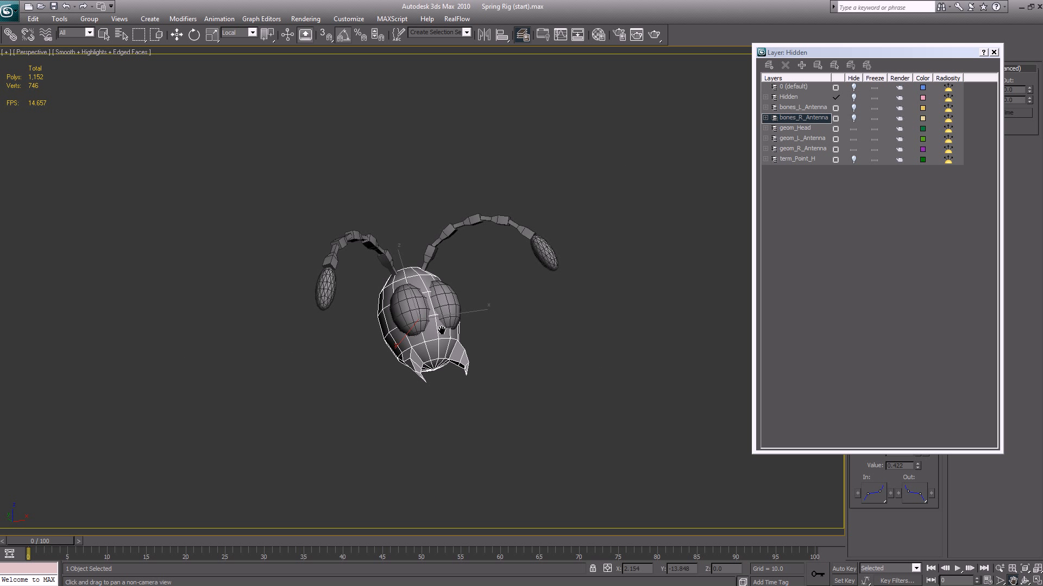
- Turn on Auto Key and key a sideways rotation of the head at frame 10
{"action": "key", "text": "e"}
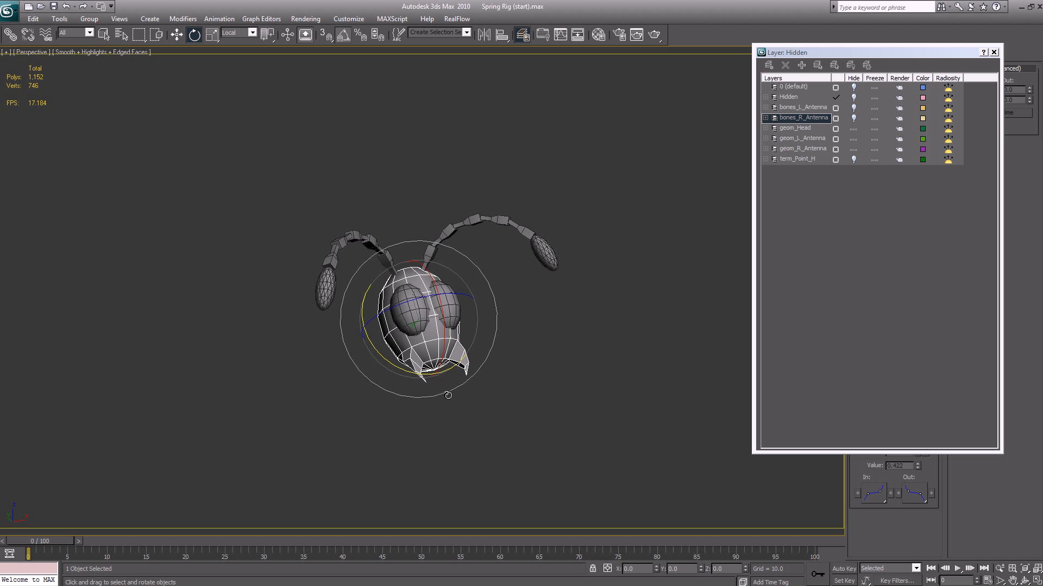
{"action": "key", "text": "n"}
{"action": "left_click_drag", "start_coordinate": [39, 545], "coordinate": [113, 535]}
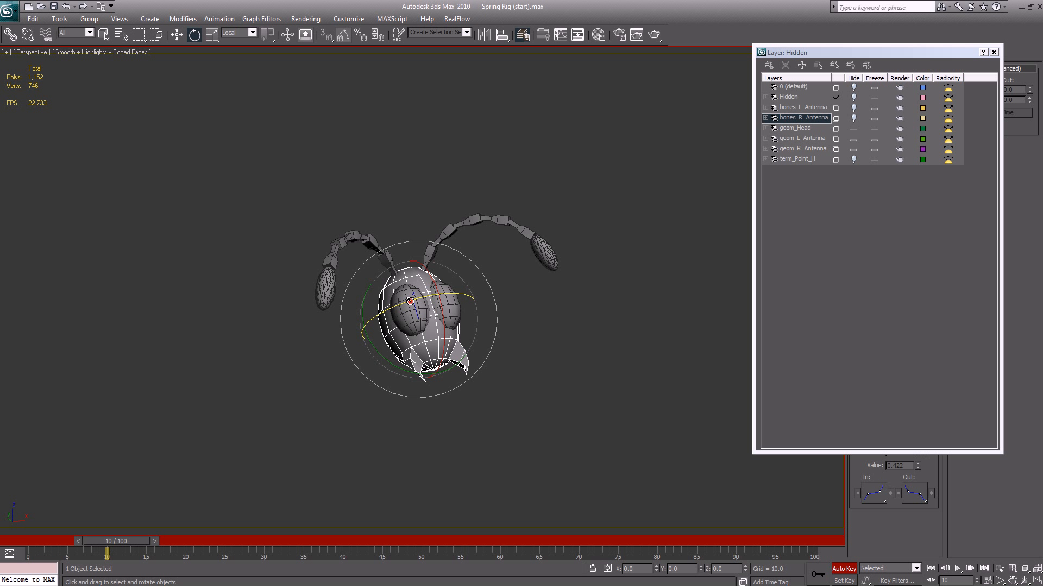
{"action": "left_click_drag", "start_coordinate": [409, 301], "coordinate": [466, 356]}
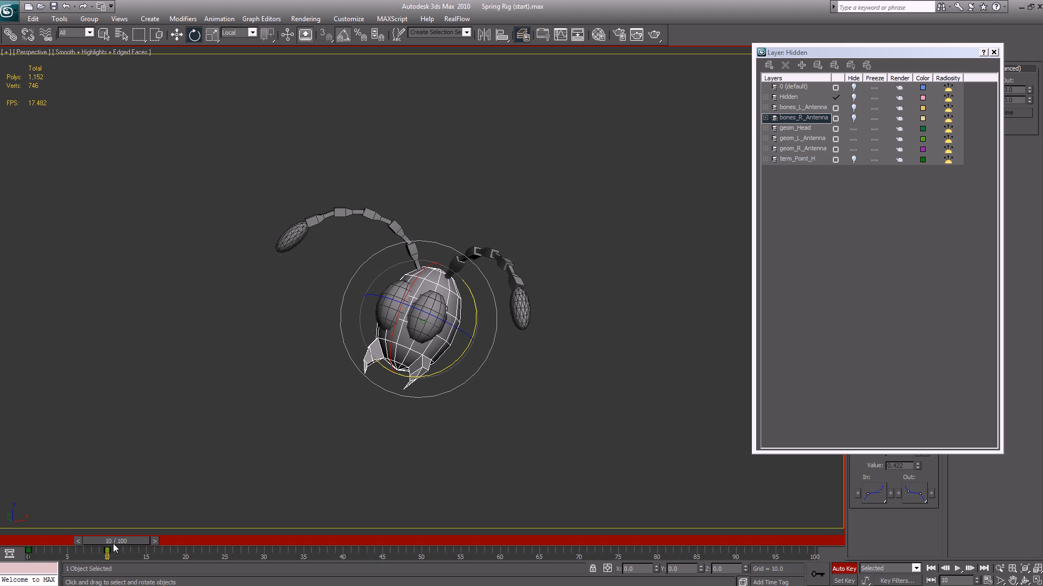
- Scrub the timeline back to frame 0 to preview the head turn, and move the layer window off the command panel
{"action": "left_click_drag", "start_coordinate": [114, 545], "coordinate": [0, 519]}
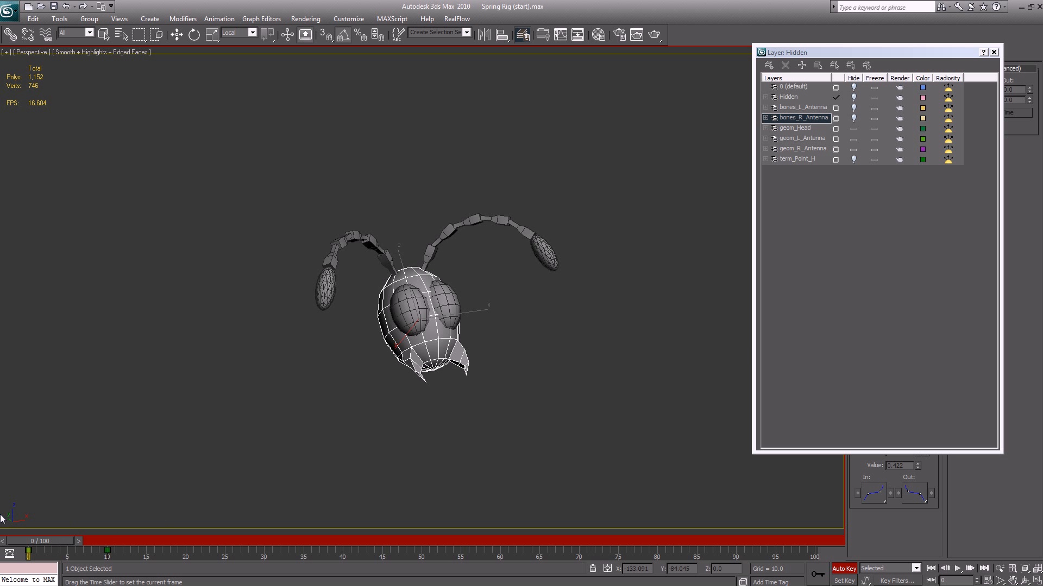
{"action": "key", "text": "e"}
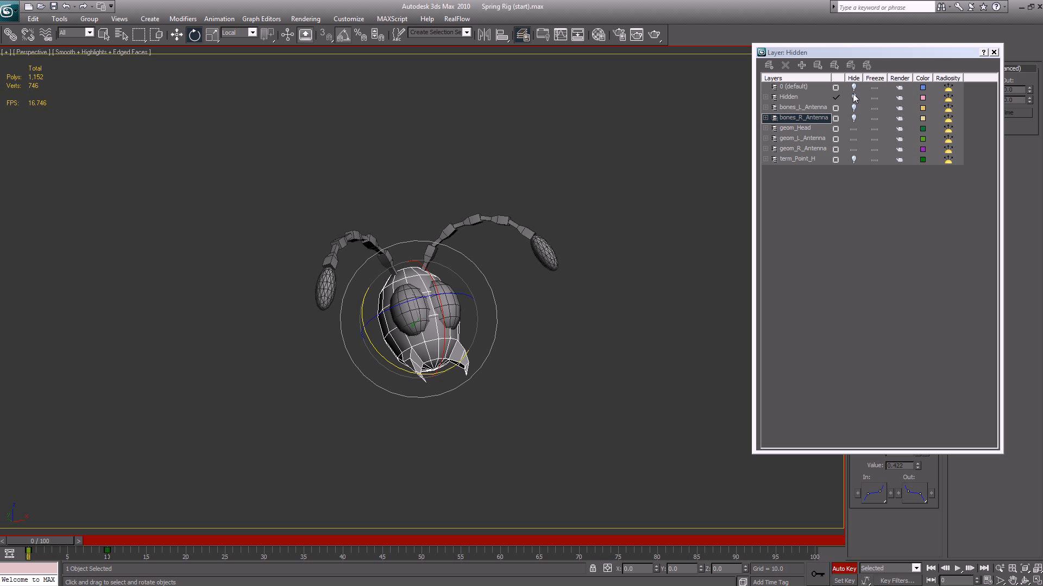
{"action": "left_click_drag", "start_coordinate": [865, 57], "coordinate": [689, 90]}
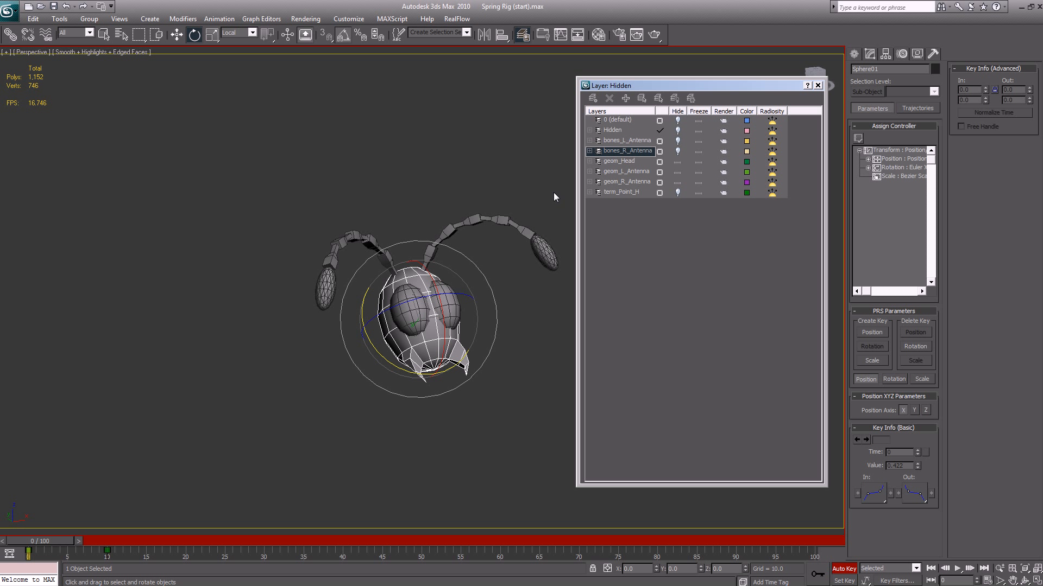
{"action": "left_click_drag", "start_coordinate": [51, 542], "coordinate": [2, 522]}
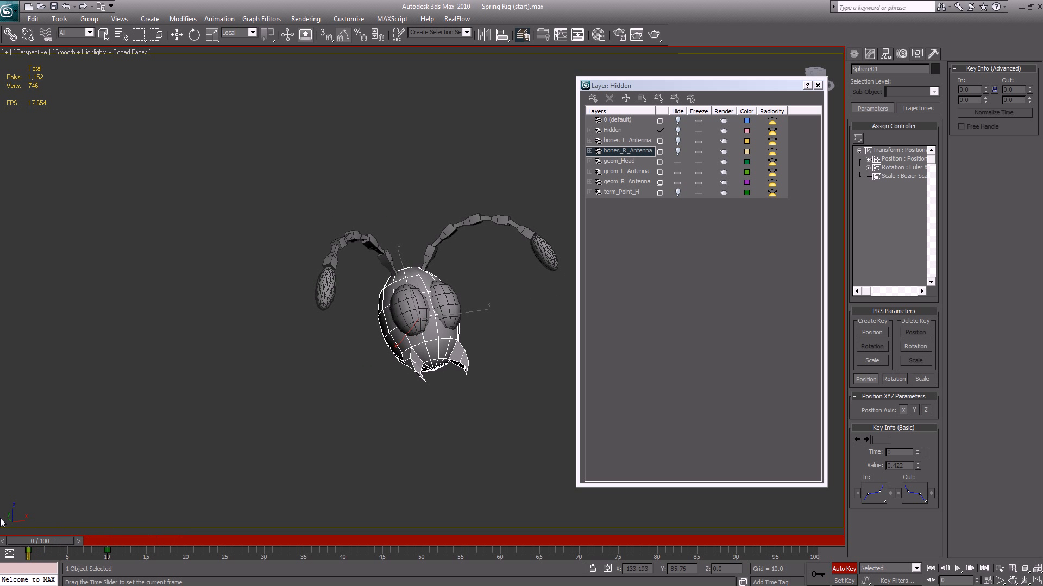
{"action": "key", "text": "e"}
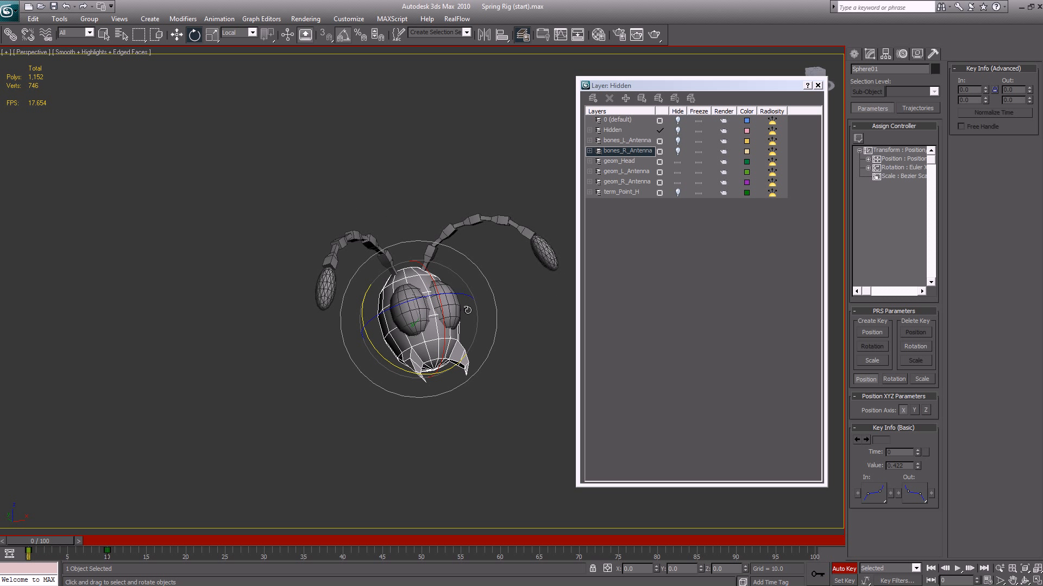
- Copy the head's frame 10 key to frame 30 and key new head rotations at frames 10 and 35
{"action": "left_click_drag", "start_coordinate": [57, 543], "coordinate": [264, 552]}
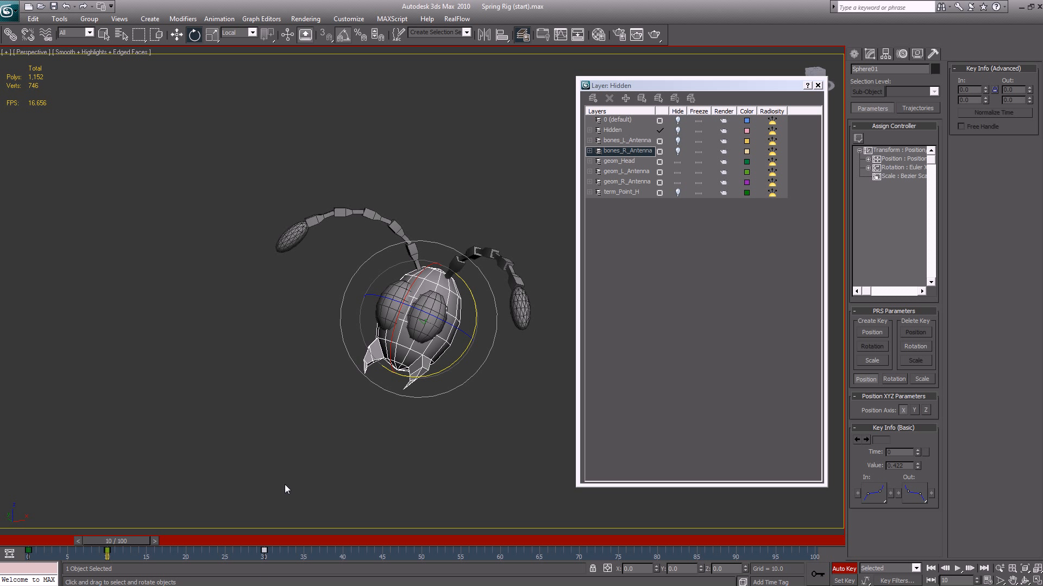
{"action": "left_click_drag", "start_coordinate": [417, 334], "coordinate": [438, 324]}
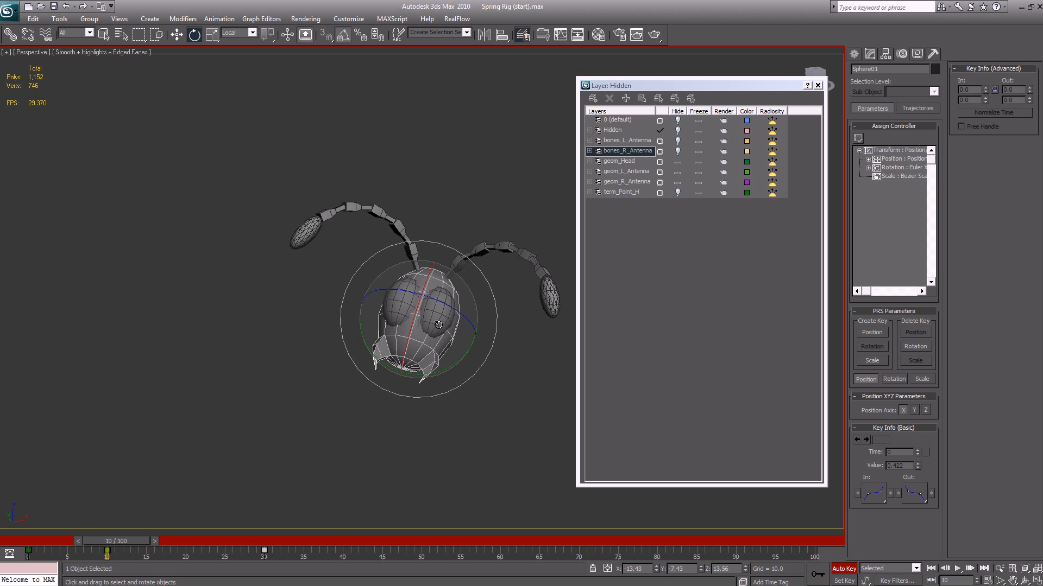
{"action": "left_click_drag", "start_coordinate": [327, 540], "coordinate": [312, 548]}
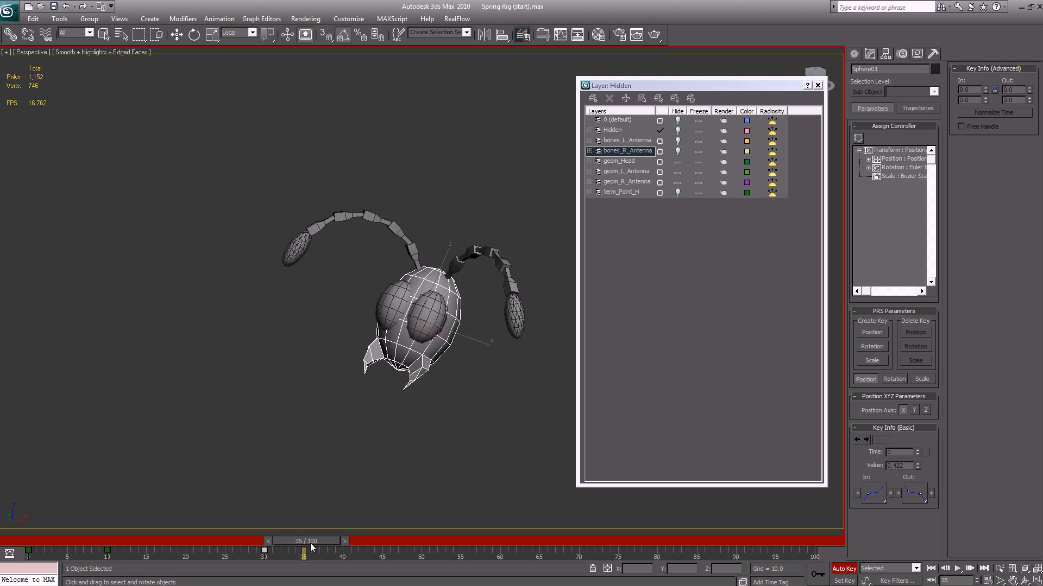
{"action": "left_click_drag", "start_coordinate": [434, 348], "coordinate": [423, 291]}
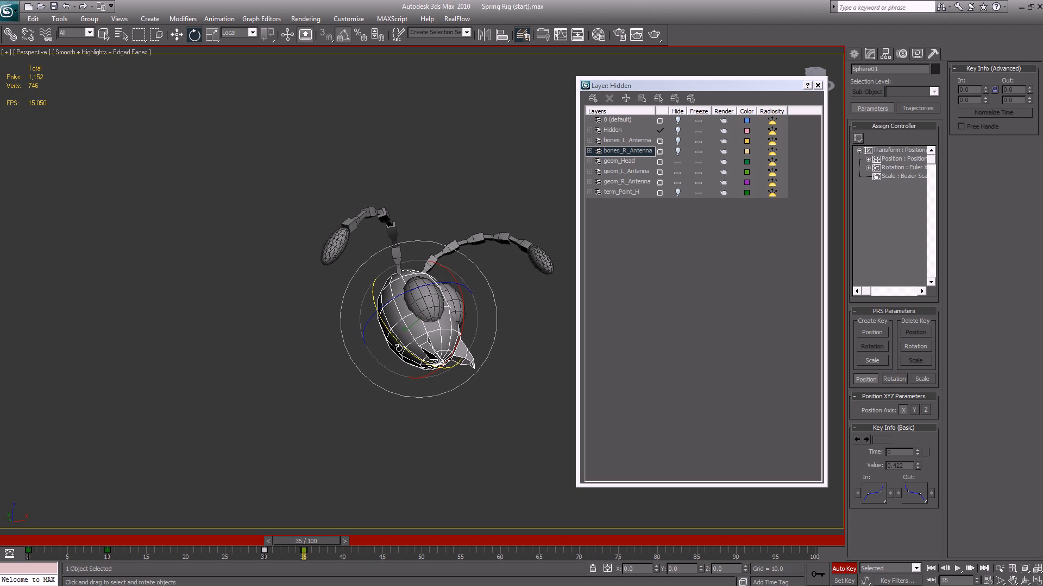
{"action": "left_click_drag", "start_coordinate": [402, 346], "coordinate": [407, 352]}
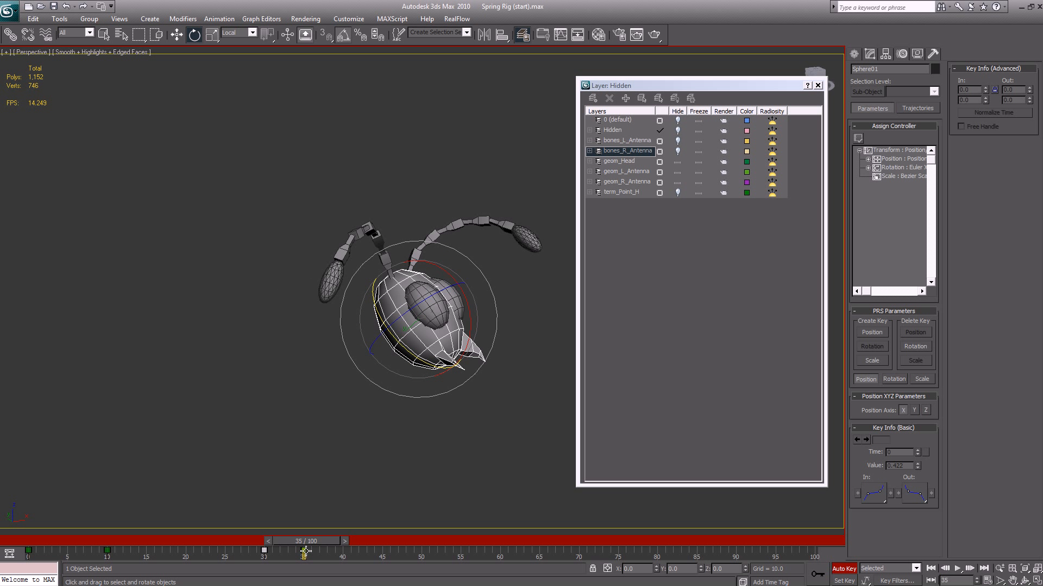
- Scrub the timeline between frames 35 and 46 to check how the antennae follow through after the head turn
{"action": "left_click_drag", "start_coordinate": [304, 545], "coordinate": [375, 530]}
{"action": "key", "text": "e"}
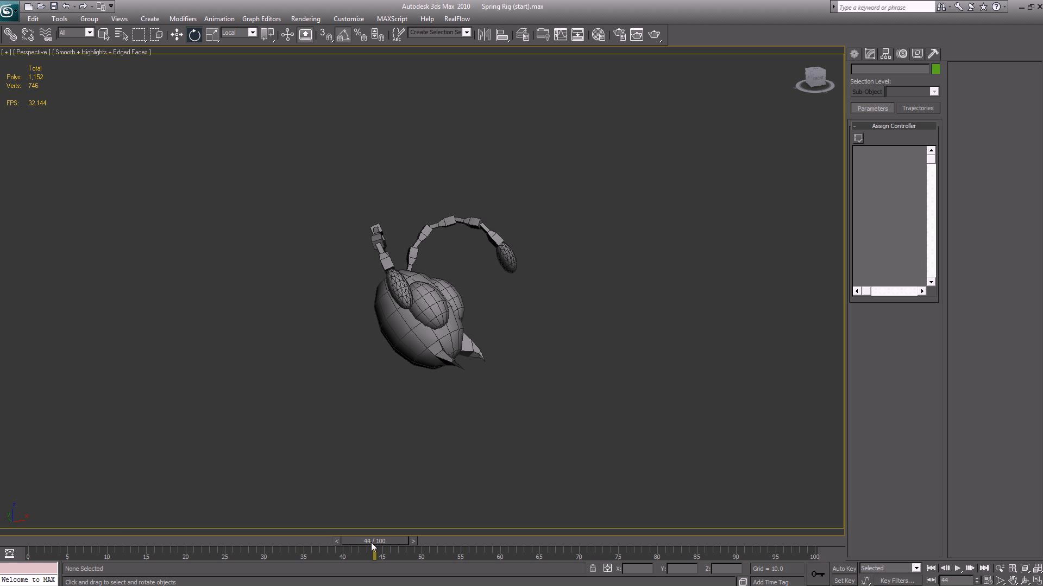
{"action": "left_click_drag", "start_coordinate": [371, 542], "coordinate": [386, 503]}
{"action": "key", "text": "e"}
- Copy the head's frame 0 key to frame 65 and its frame 35 key to frame 55, and return to frame 0
{"action": "left_click", "coordinate": [402, 338]}
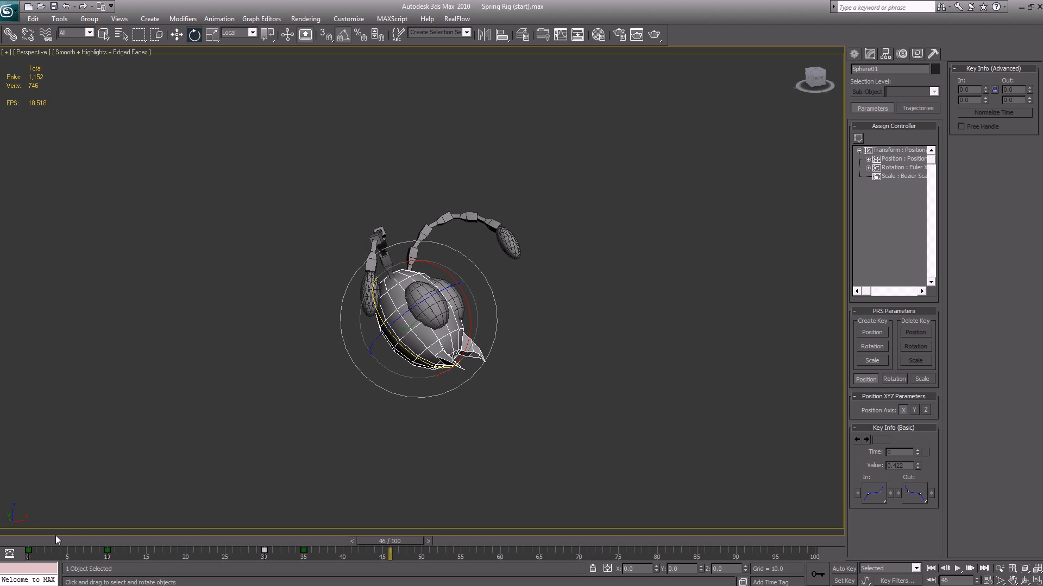
{"action": "left_click_drag", "start_coordinate": [30, 550], "coordinate": [470, 578], "text": "shift"}
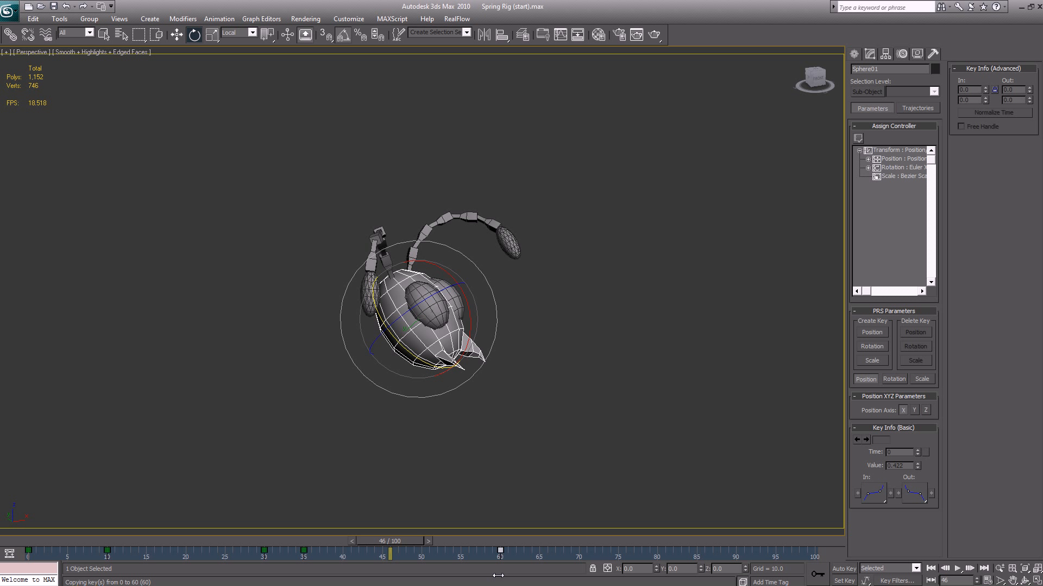
{"action": "left_click_drag", "start_coordinate": [500, 575], "coordinate": [539, 576], "text": "shift"}
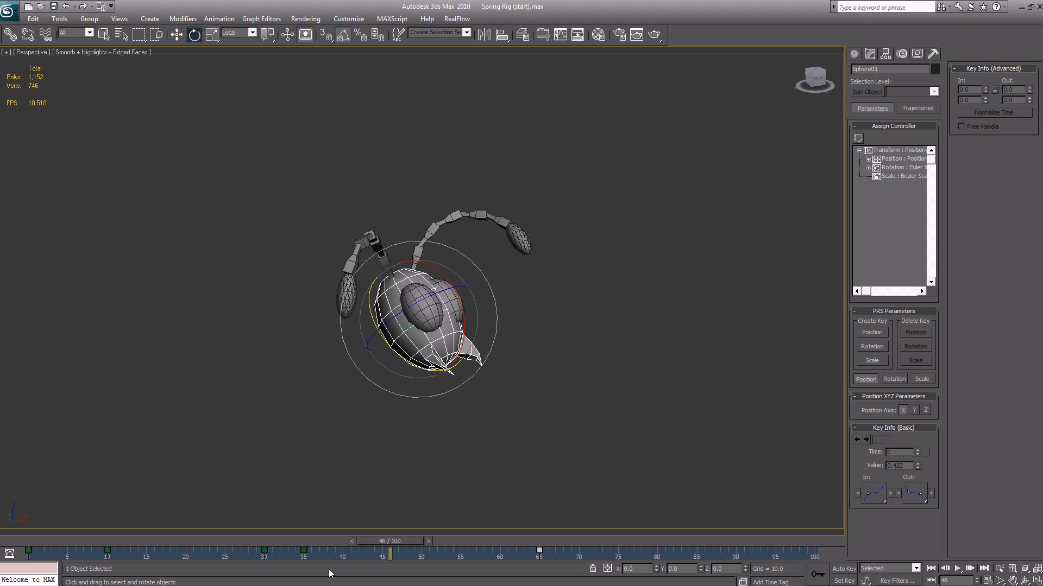
{"action": "left_click_drag", "start_coordinate": [303, 550], "coordinate": [460, 551], "text": "shift"}
{"action": "left_click_drag", "start_coordinate": [393, 540], "coordinate": [2, 511]}
{"action": "key", "text": "e"}
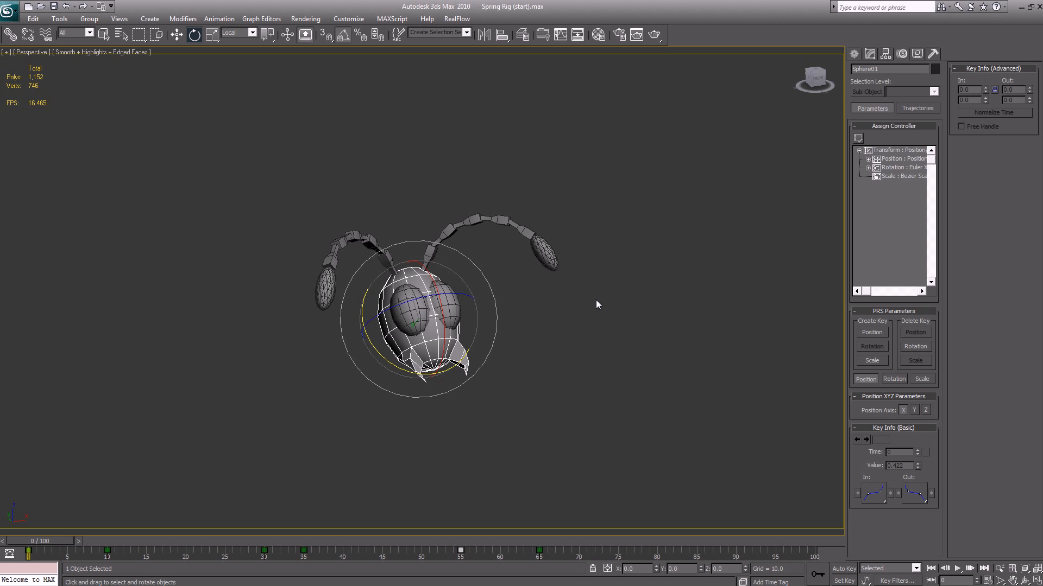
{"action": "left_click", "coordinate": [896, 167]}
{"action": "left_click", "coordinate": [858, 138]}
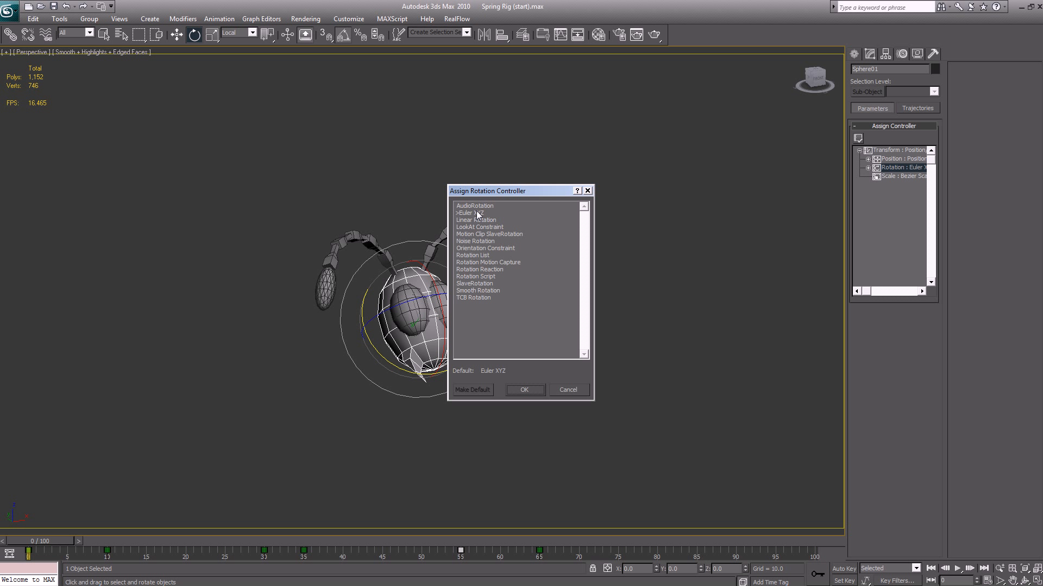
{"action": "left_click", "coordinate": [473, 248]}
{"action": "left_click", "coordinate": [567, 391]}
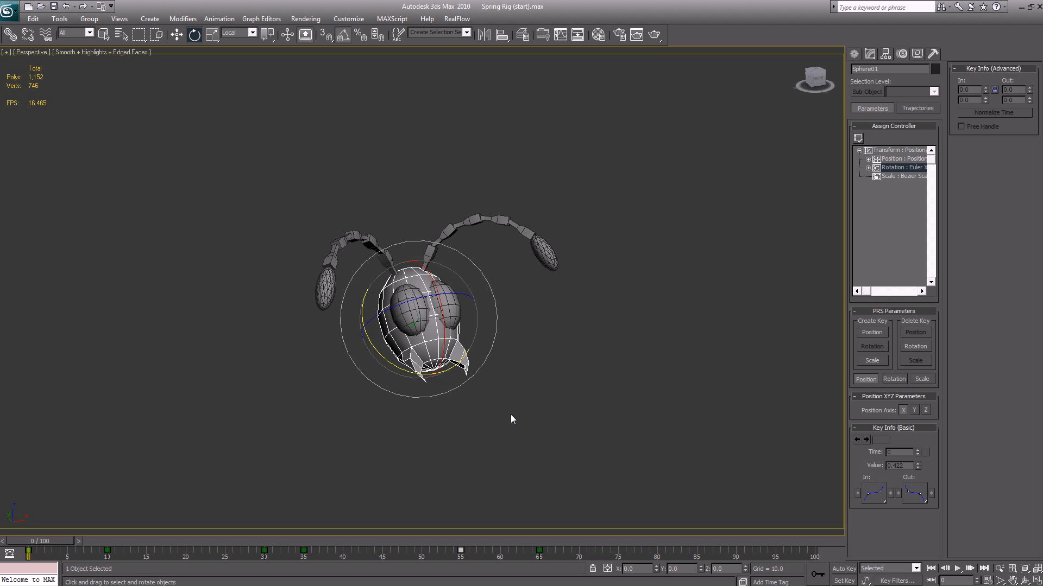
- Scrub the whole head animation from frame 0 to frame 100 and switch to a front view of the head
{"action": "left_click_drag", "start_coordinate": [47, 536], "coordinate": [1, 495]}
{"action": "left_click_drag", "start_coordinate": [126, 545], "coordinate": [809, 541]}
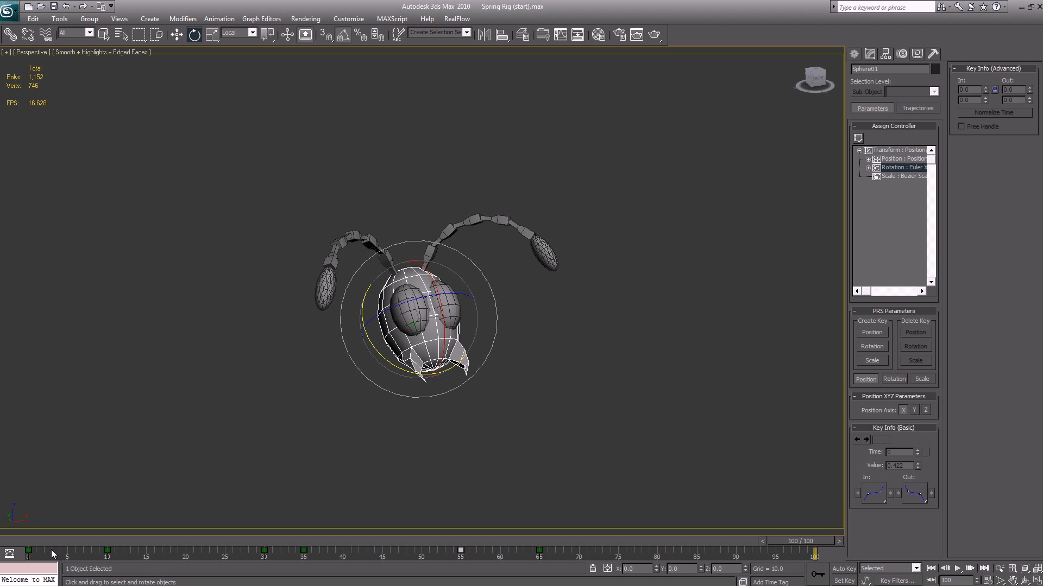
{"action": "left_click", "coordinate": [814, 77]}
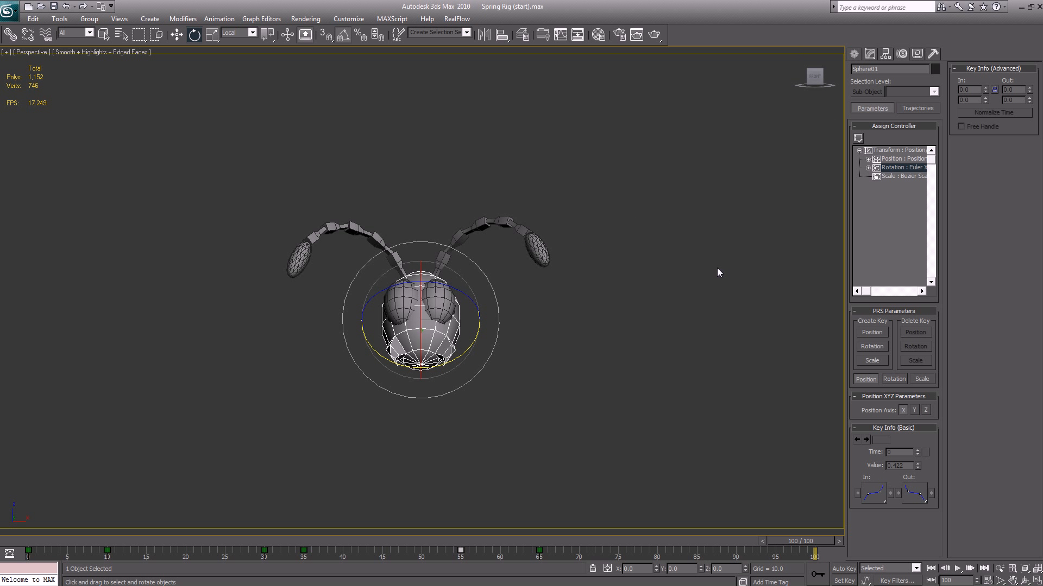
- Orbit to a straighter front view of the head and bring up the Forces space warps for creation
{"action": "key", "text": "ctrl+r"}
{"action": "left_click_drag", "start_coordinate": [536, 347], "coordinate": [536, 371]}
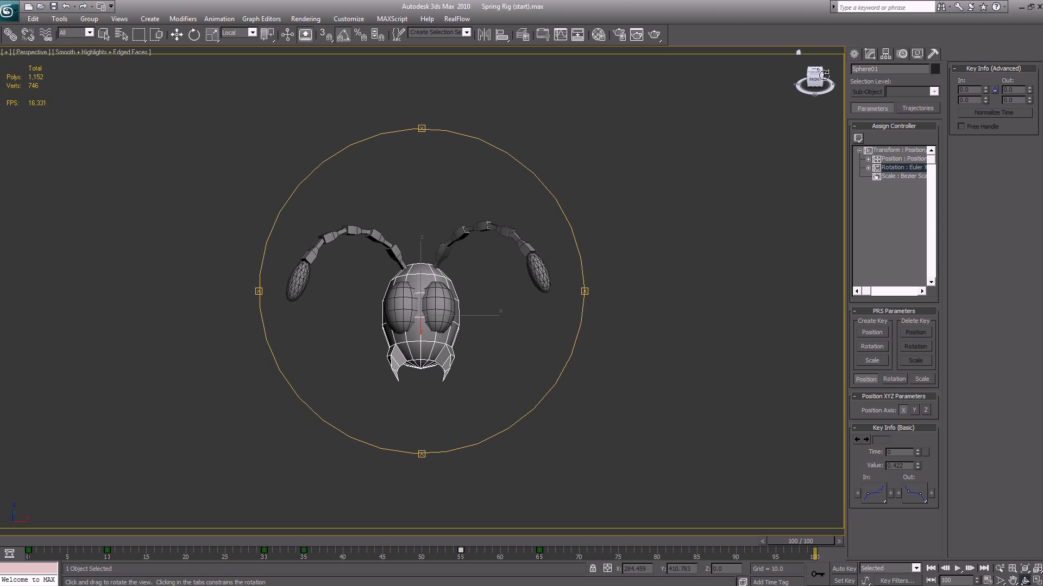
{"action": "right_click", "coordinate": [737, 213]}
{"action": "left_click", "coordinate": [854, 54]}
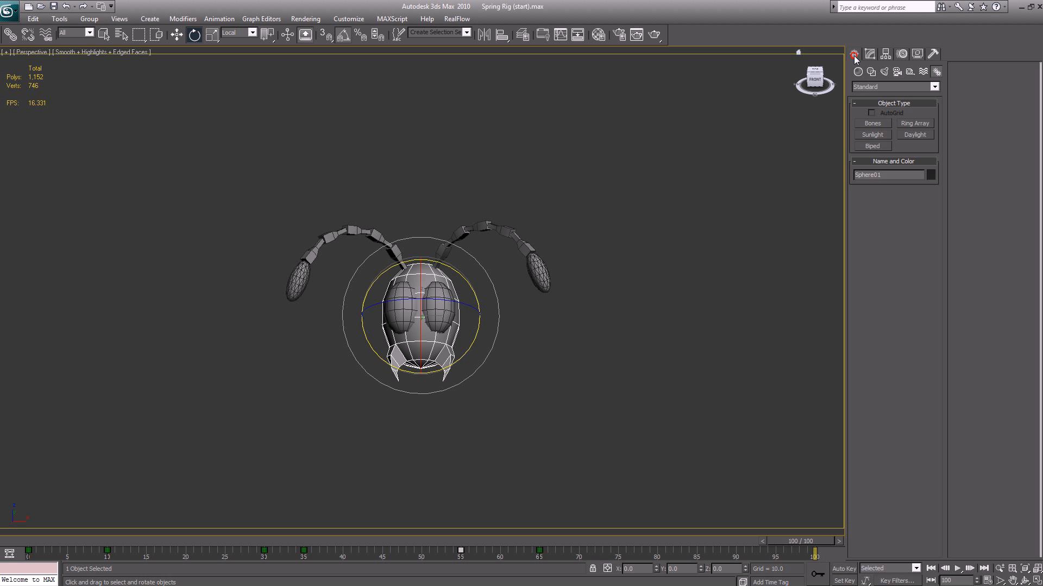
{"action": "left_click", "coordinate": [923, 72]}
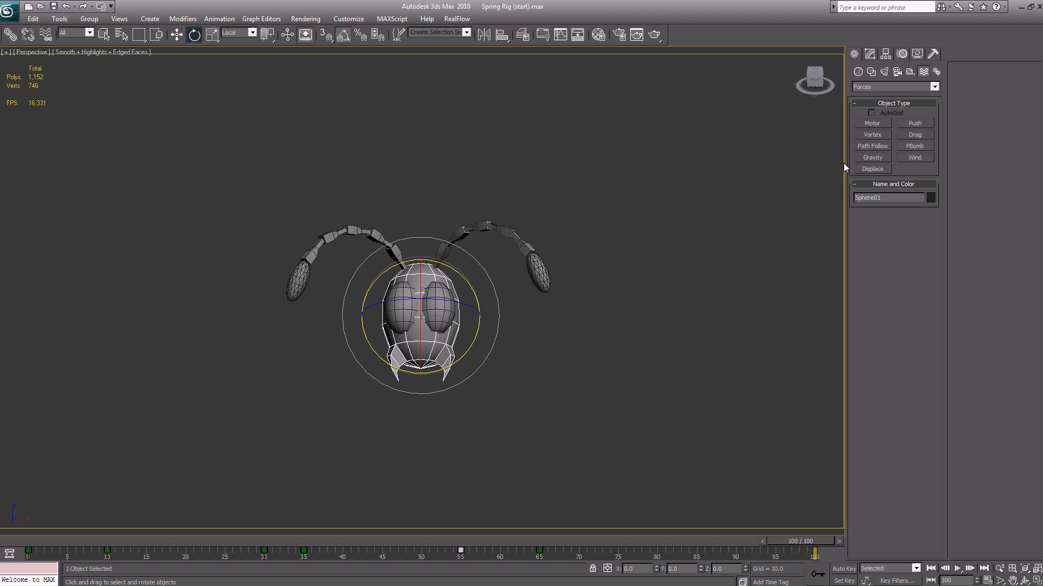
{"action": "left_click", "coordinate": [915, 158]}
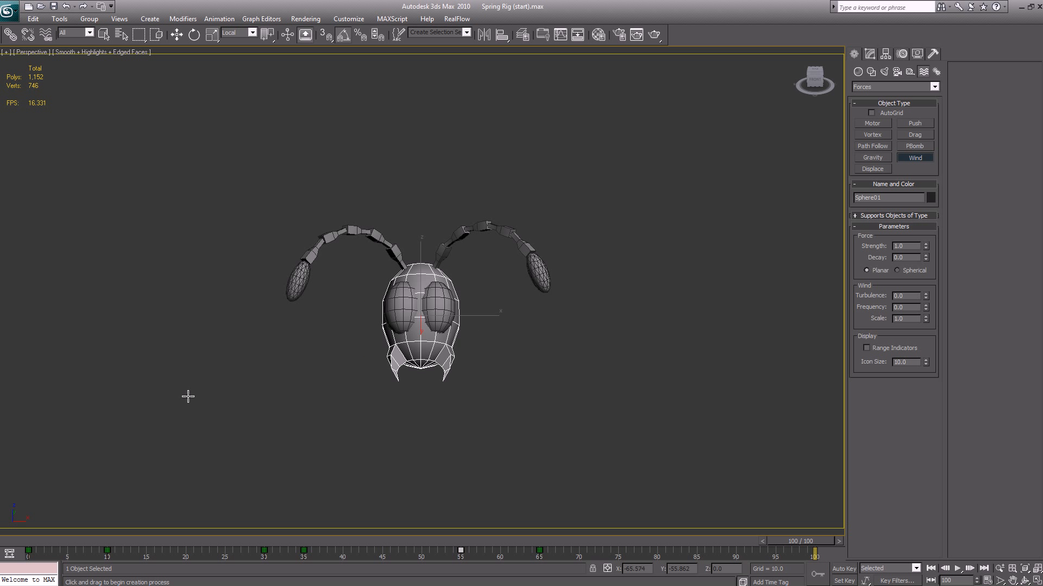
{"action": "left_click_drag", "start_coordinate": [217, 371], "coordinate": [233, 388]}
{"action": "key", "text": "ctrl+z"}
- Unhide layer 0 (default) and make it the current layer
{"action": "left_click", "coordinate": [522, 35]}
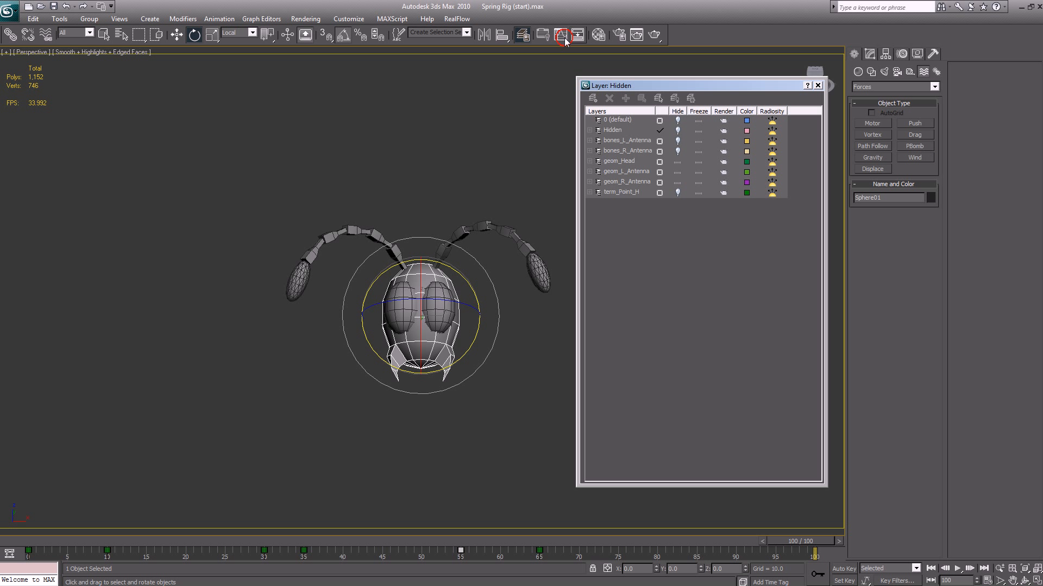
{"action": "left_click", "coordinate": [678, 120]}
{"action": "left_click", "coordinate": [659, 120]}
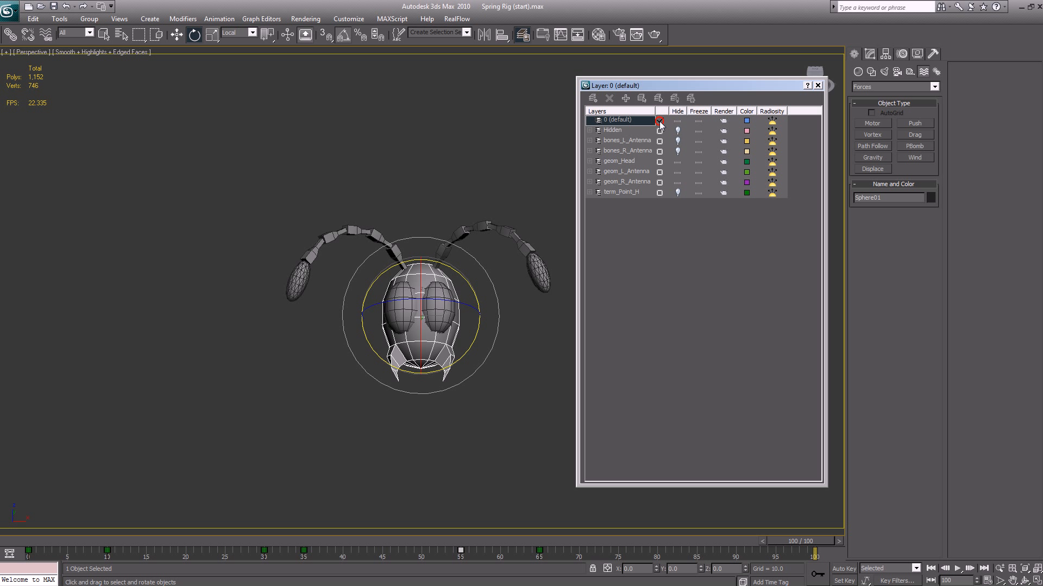
{"action": "left_click", "coordinate": [818, 85]}
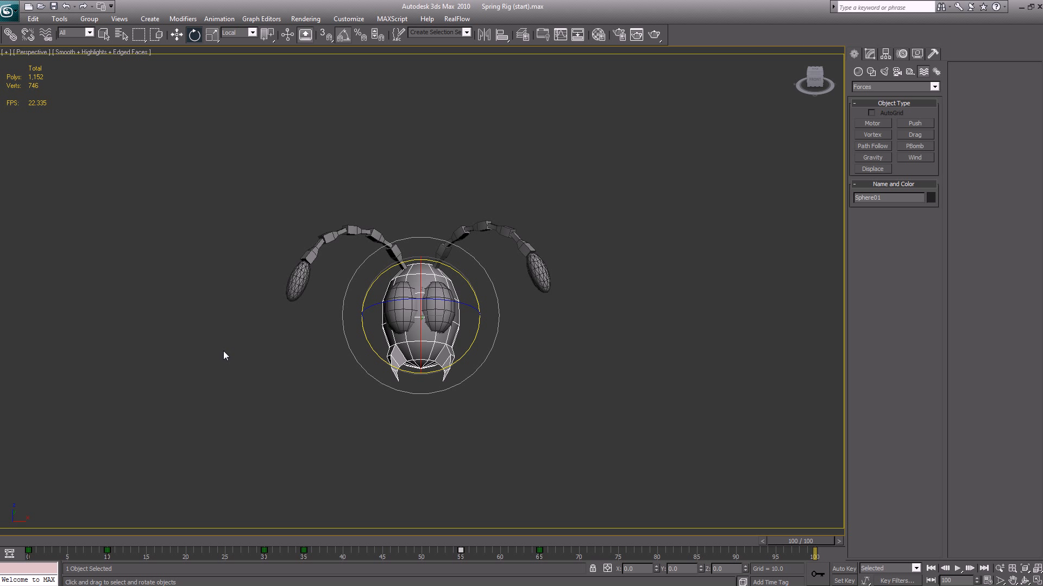
- Create a Wind space warp with an icon size of about 14.5 beside the head and rotate it to blow sideways towards the head
{"action": "left_click", "coordinate": [907, 159]}
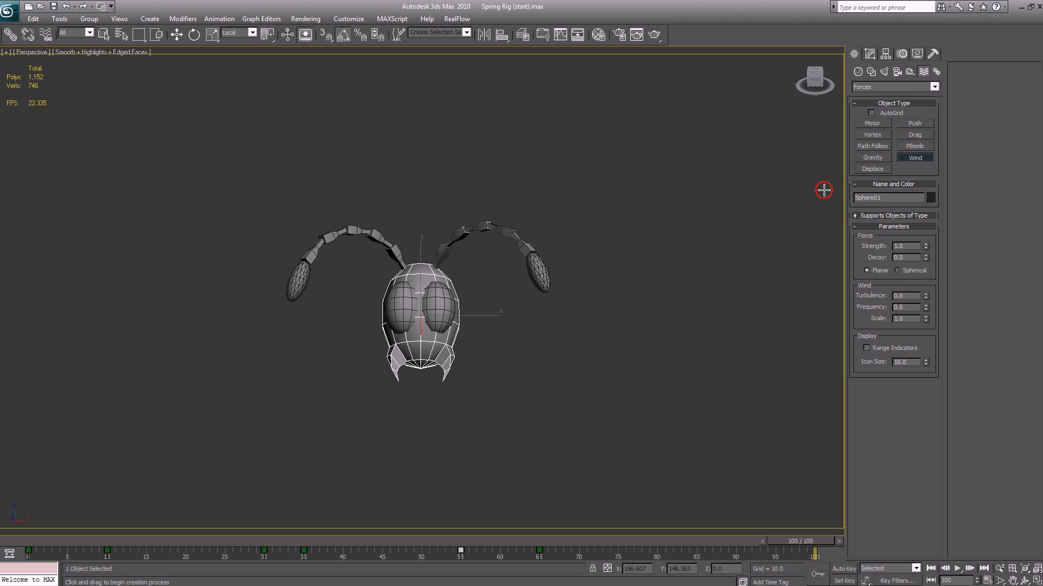
{"action": "left_click_drag", "start_coordinate": [254, 324], "coordinate": [274, 363]}
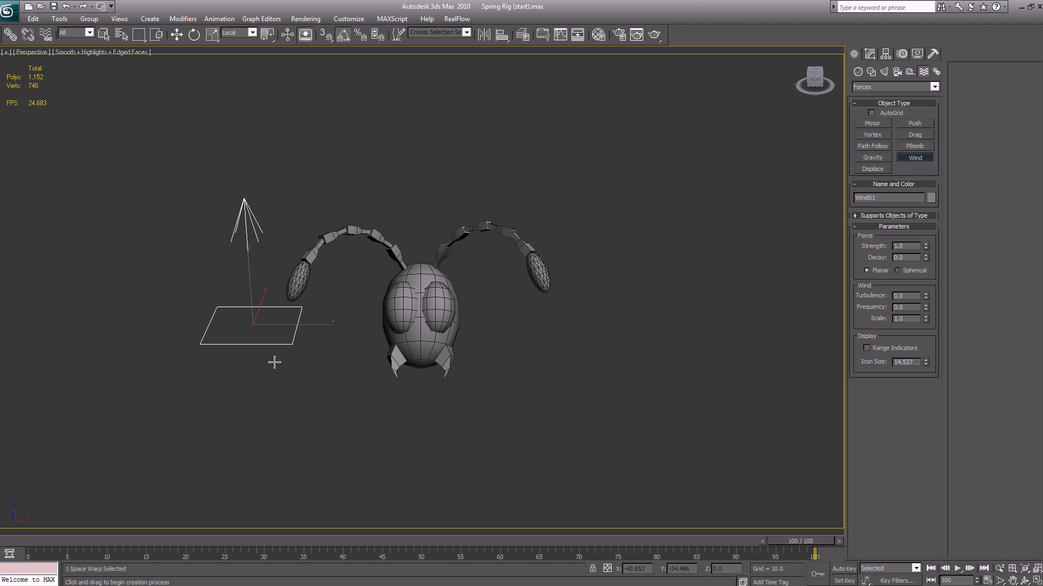
{"action": "left_click", "coordinate": [194, 35]}
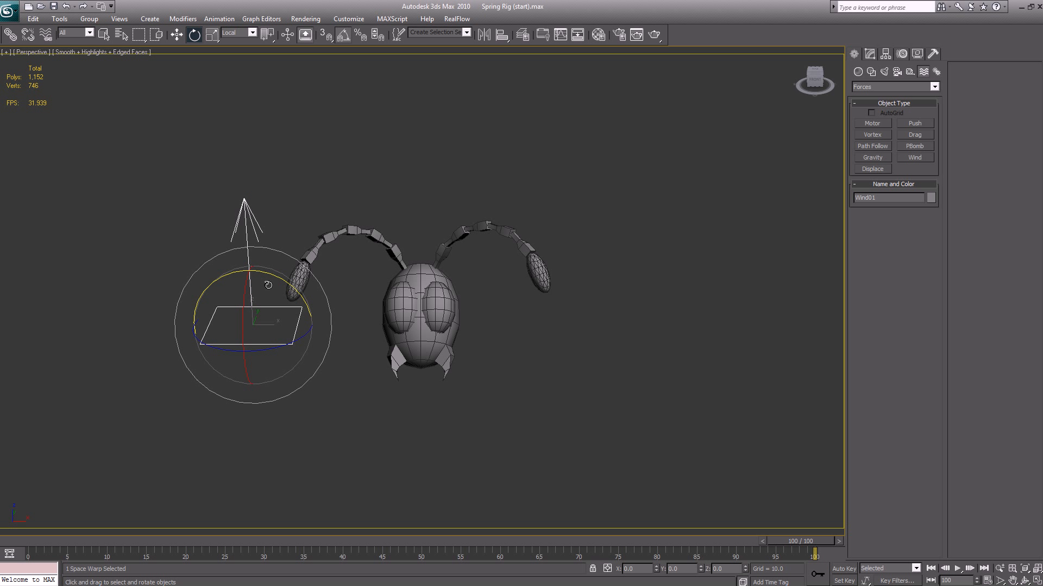
{"action": "left_click_drag", "start_coordinate": [272, 278], "coordinate": [320, 290]}
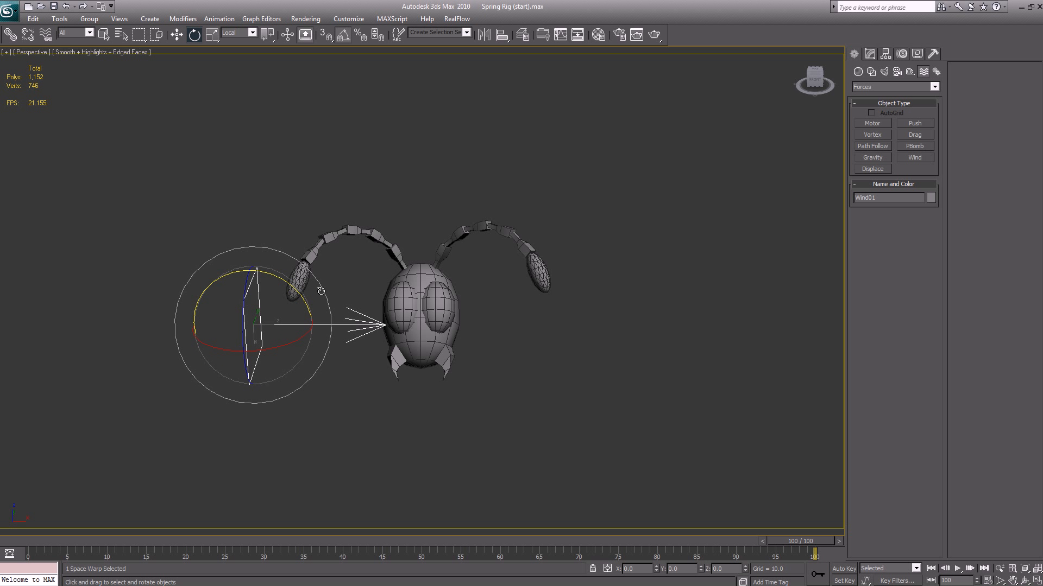
{"action": "left_click", "coordinate": [402, 179]}
- Unhide the Hidden layer containing the antennae's point helpers, keeping the bone layers hidden
{"action": "left_click", "coordinate": [524, 35]}
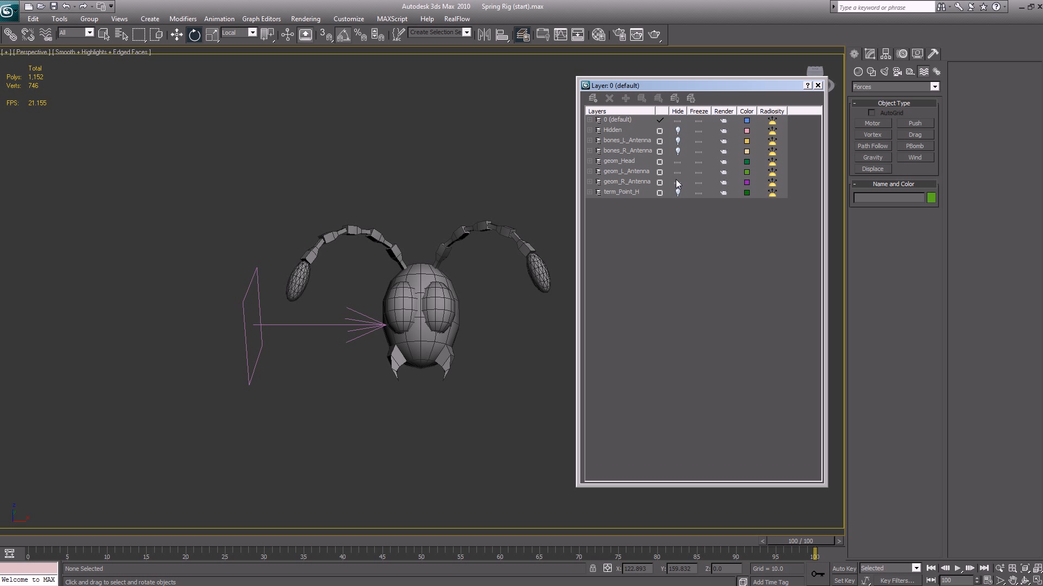
{"action": "left_click", "coordinate": [679, 141]}
{"action": "left_click", "coordinate": [677, 141]}
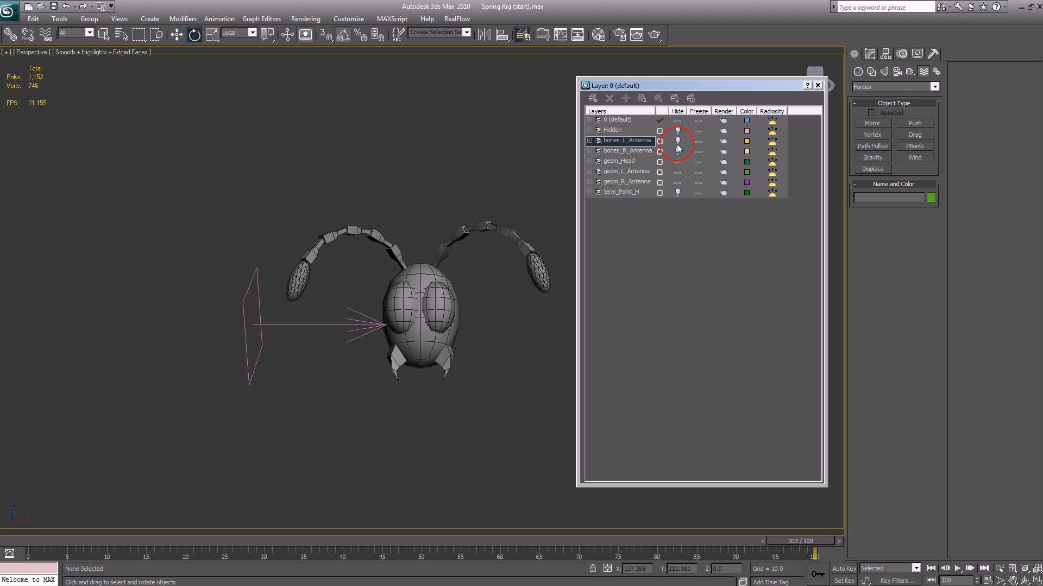
{"action": "left_click", "coordinate": [678, 131]}
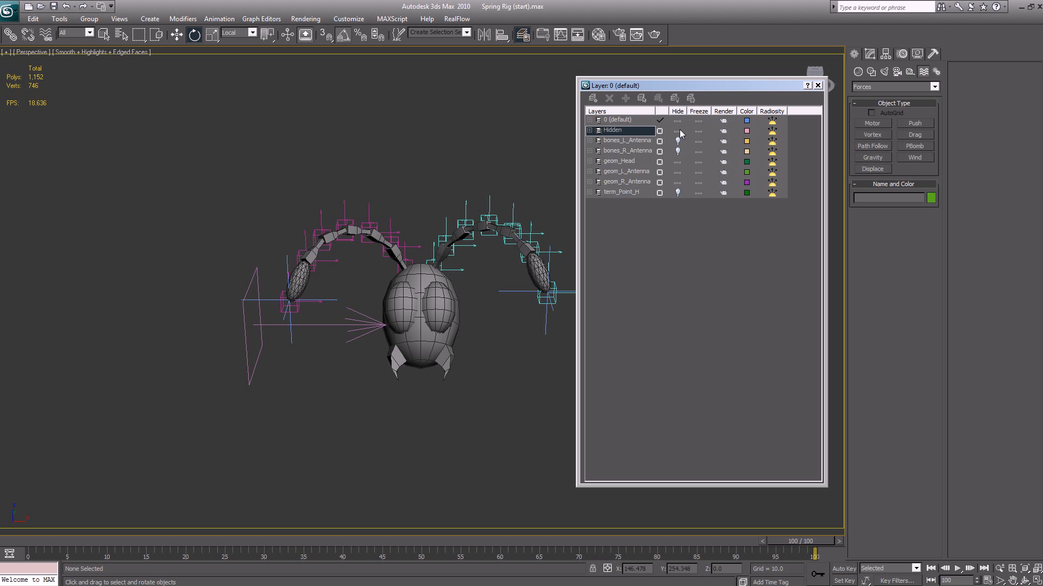
{"action": "left_click", "coordinate": [817, 86]}
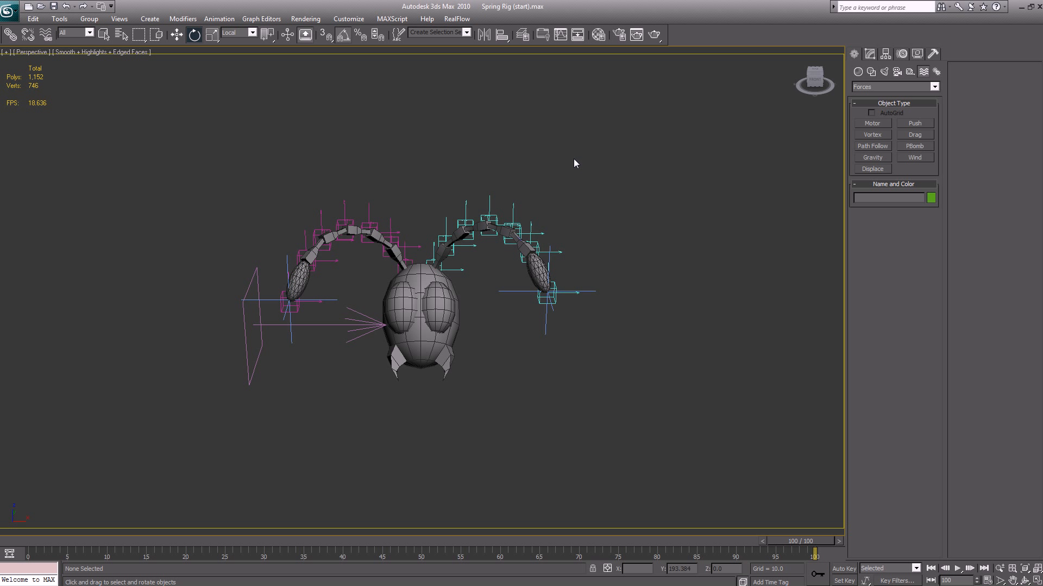
- Add the Wind as an external force to the spring controllers of the second and third point helpers on the cyan antenna chain
{"action": "left_click", "coordinate": [446, 220]}
{"action": "left_click", "coordinate": [901, 55]}
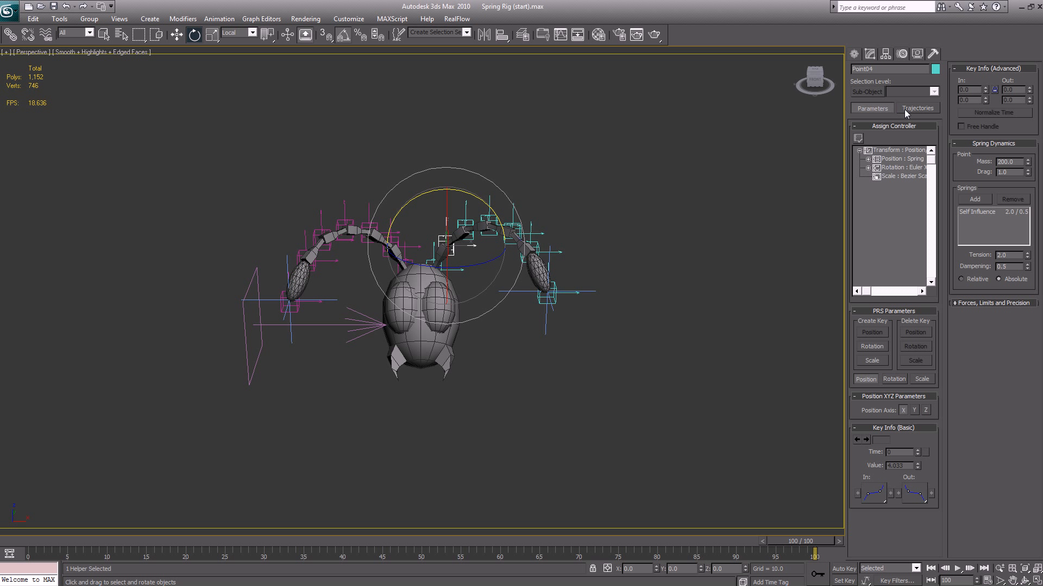
{"action": "left_click", "coordinate": [965, 303]}
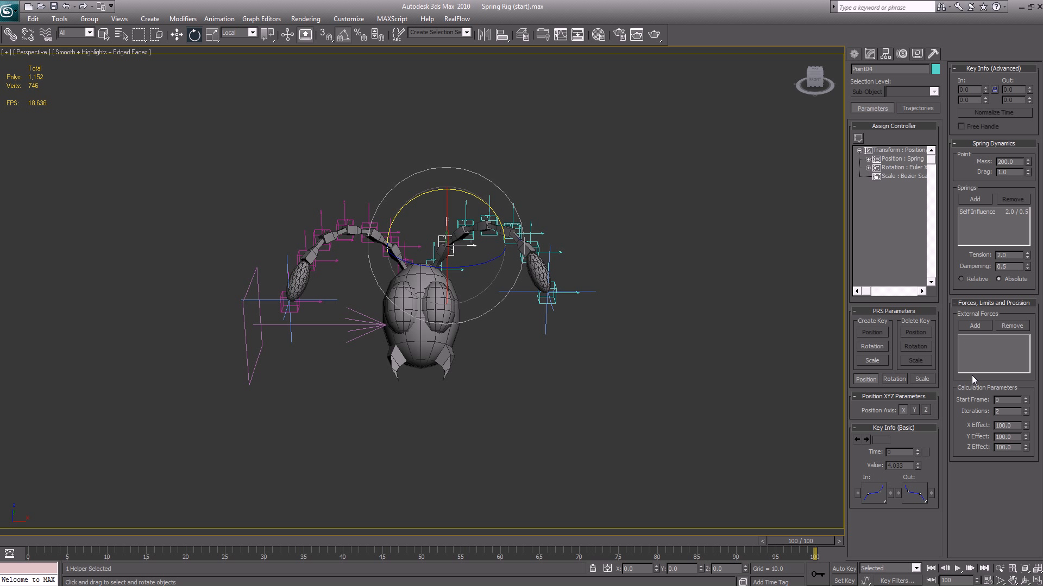
{"action": "left_click", "coordinate": [974, 325]}
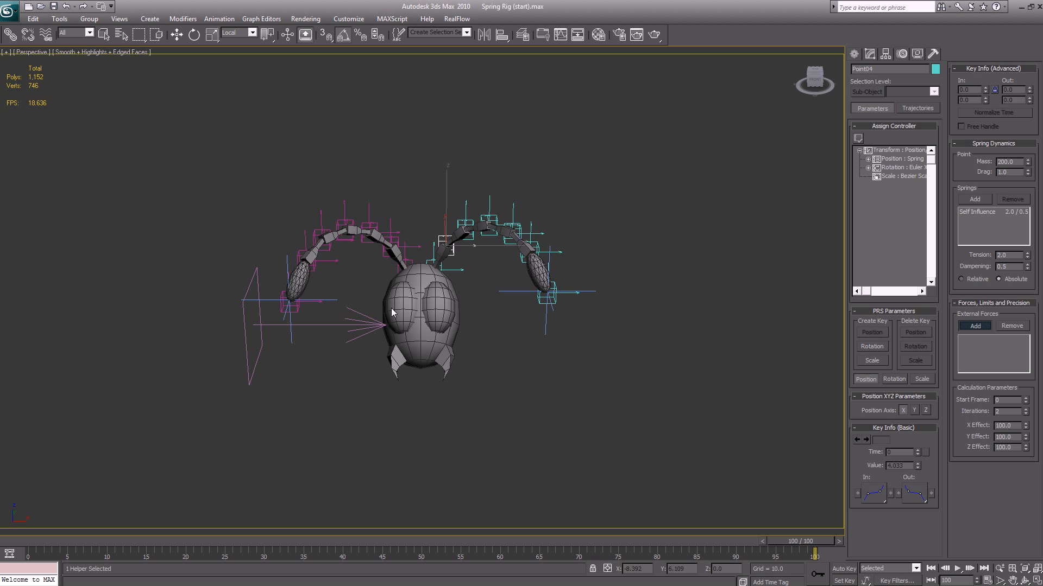
{"action": "left_click", "coordinate": [363, 324]}
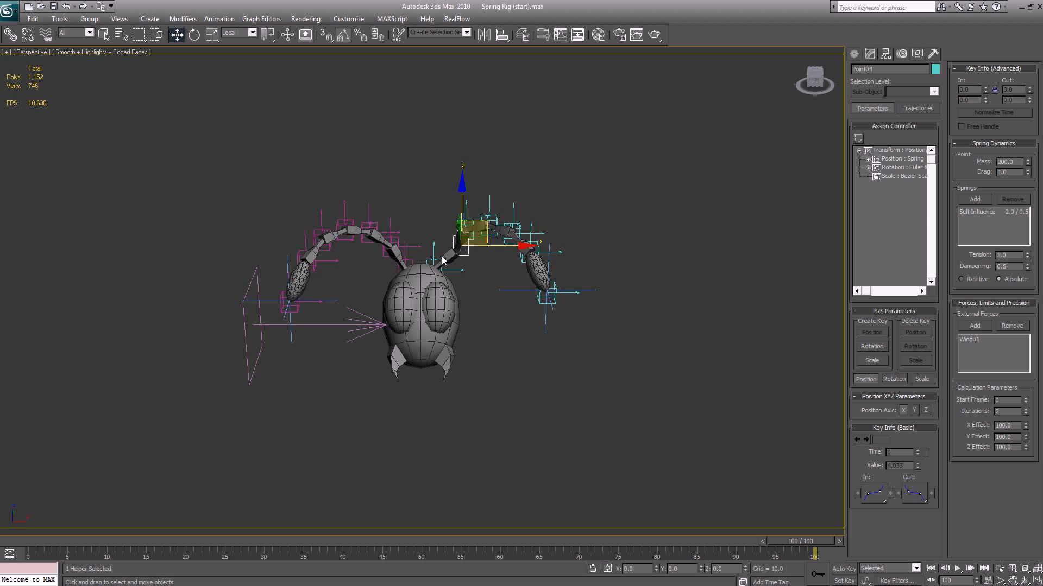
{"action": "left_click", "coordinate": [466, 208]}
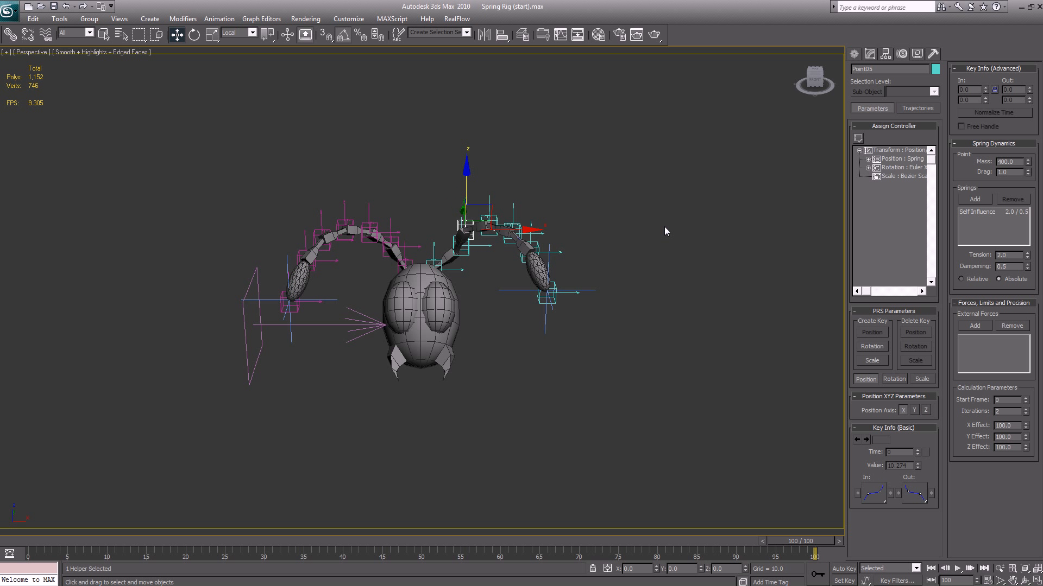
{"action": "left_click", "coordinate": [965, 326]}
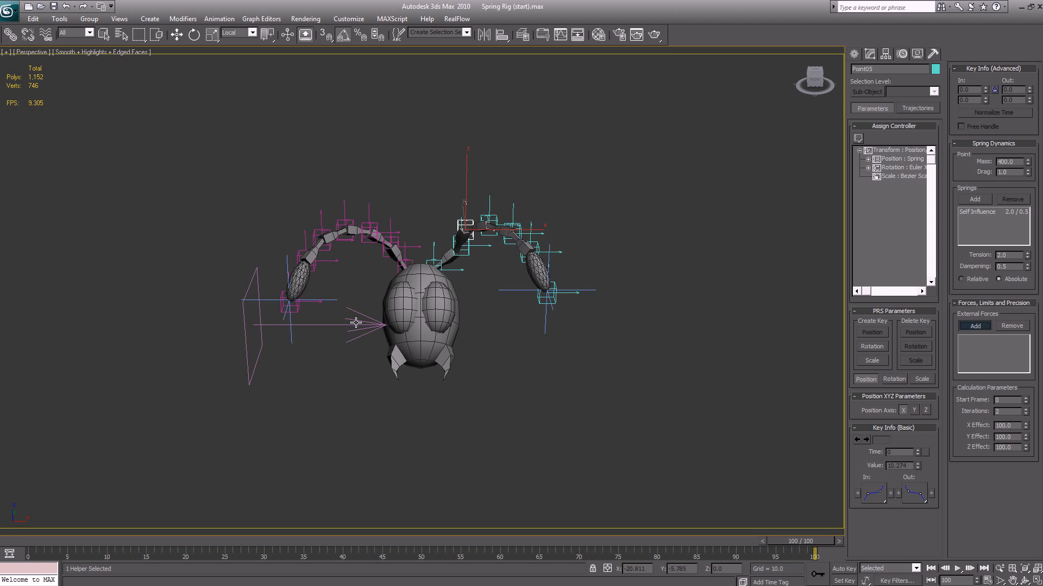
{"action": "left_click", "coordinate": [362, 320]}
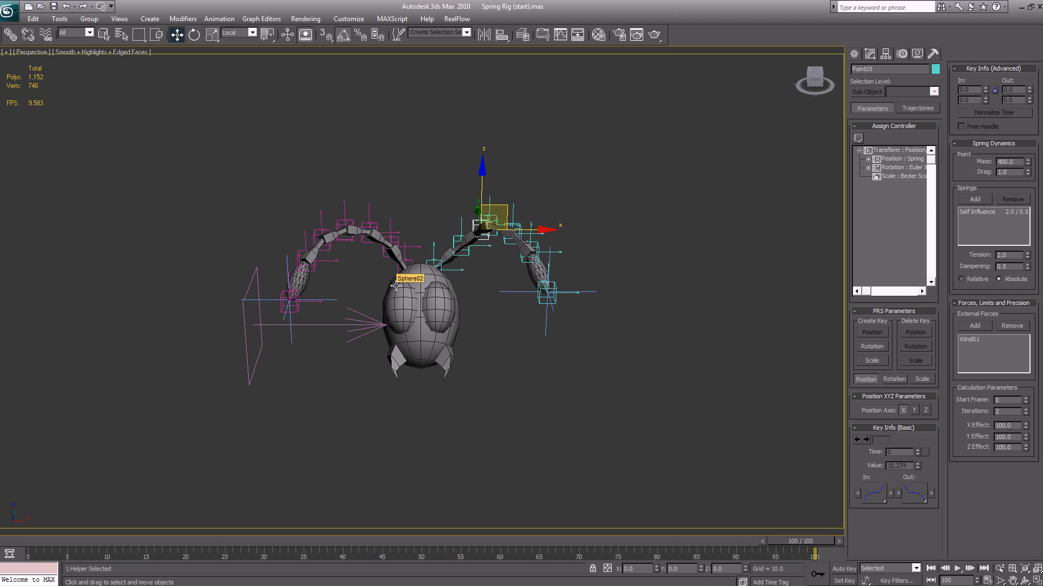
- Set the Wind's strength to 3.09 and scrub between frames 0 and 23 to check how the antennae react
{"action": "left_click", "coordinate": [381, 301]}
{"action": "key", "text": "Home"}
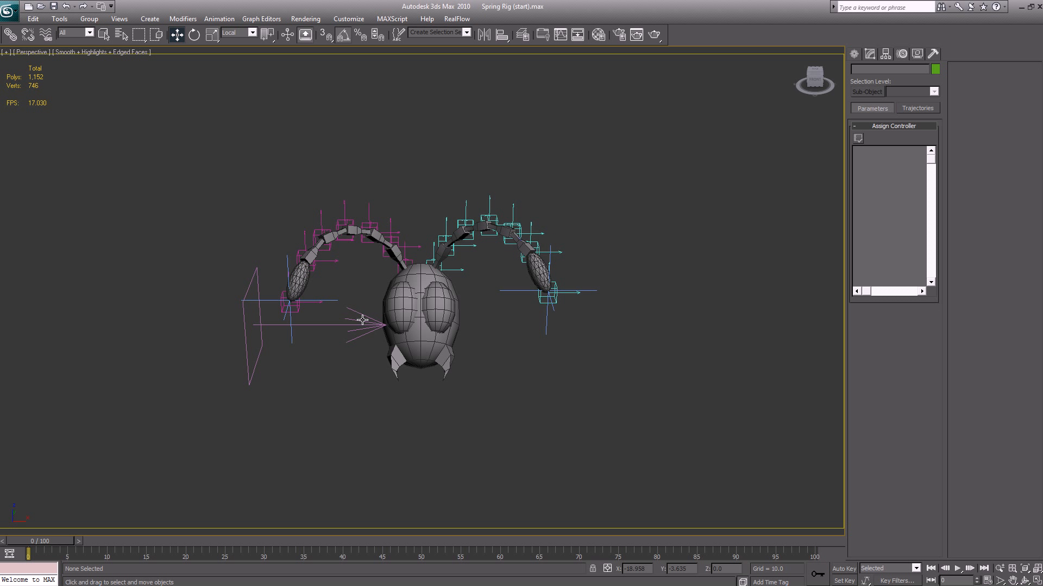
{"action": "left_click", "coordinate": [363, 320]}
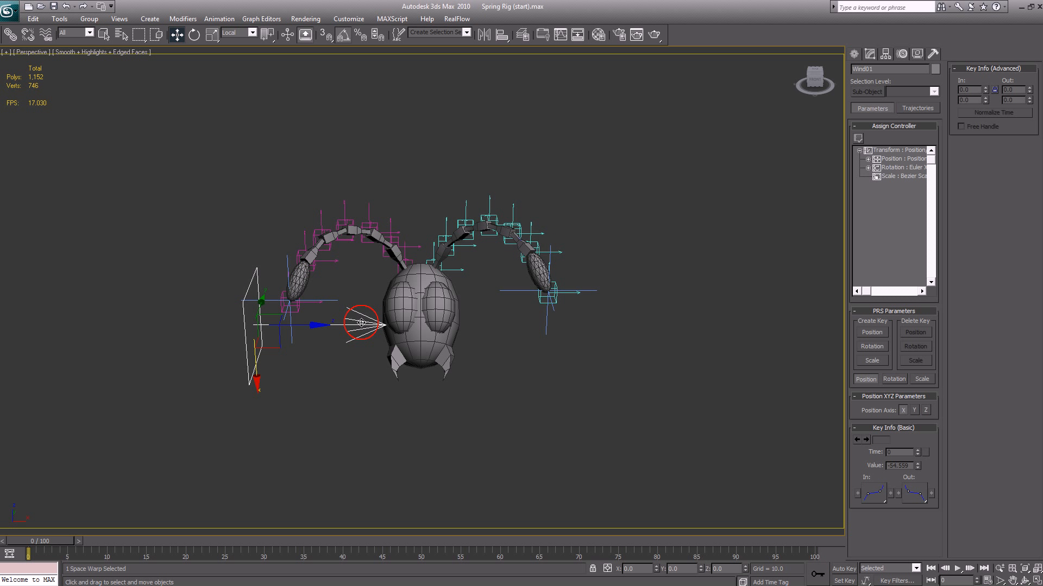
{"action": "left_click", "coordinate": [868, 55]}
{"action": "left_click_drag", "start_coordinate": [550, 539], "coordinate": [217, 517]}
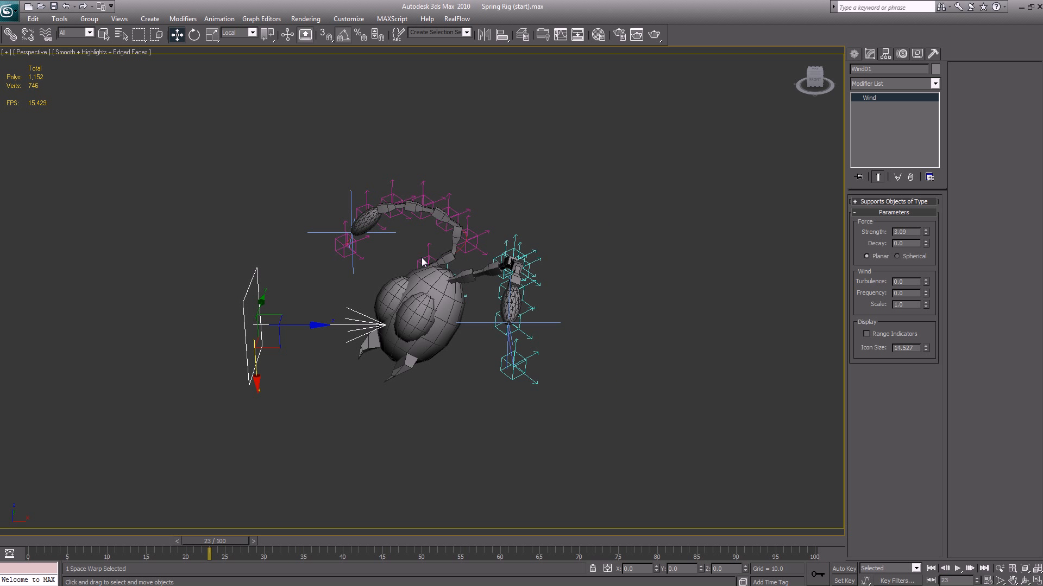
{"action": "left_click_drag", "start_coordinate": [194, 545], "coordinate": [10, 536]}
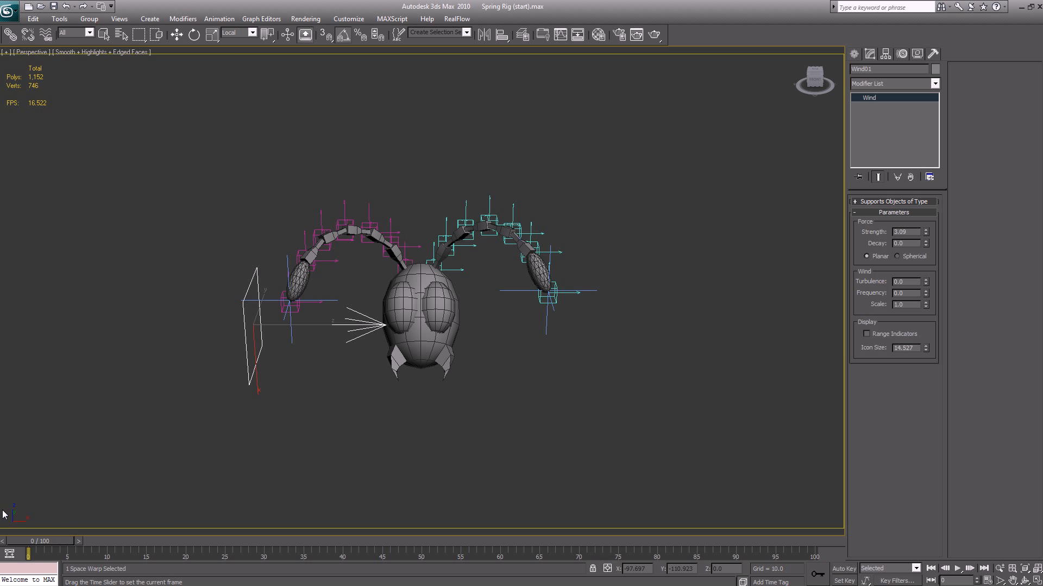
- With Auto Key on, animate the Wind's strength from 0 at frame 0 to 3 at frame 20
{"action": "left_click", "coordinate": [850, 568]}
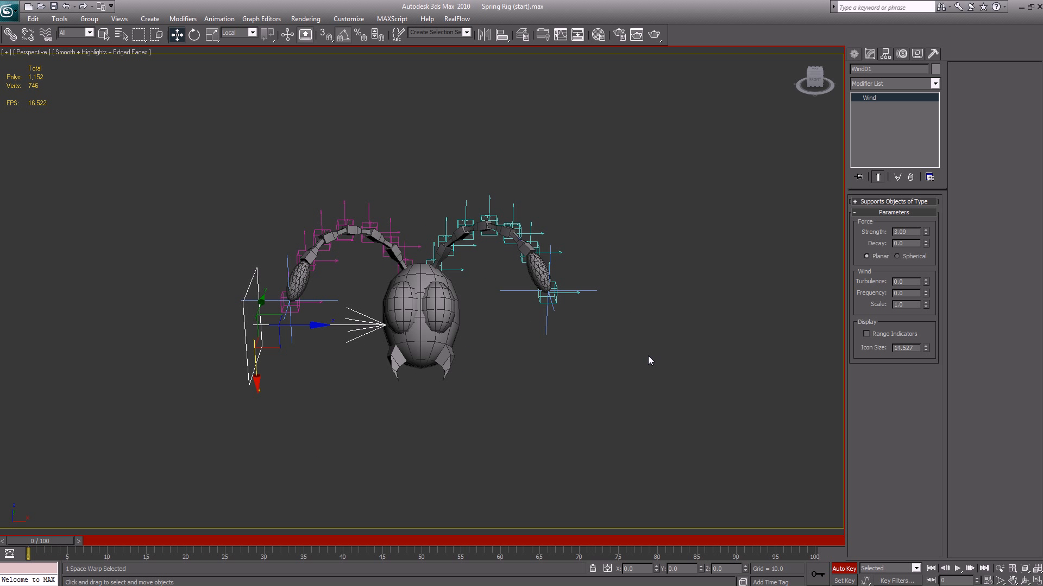
{"action": "right_click", "coordinate": [926, 232]}
{"action": "left_click_drag", "start_coordinate": [29, 552], "coordinate": [187, 539]}
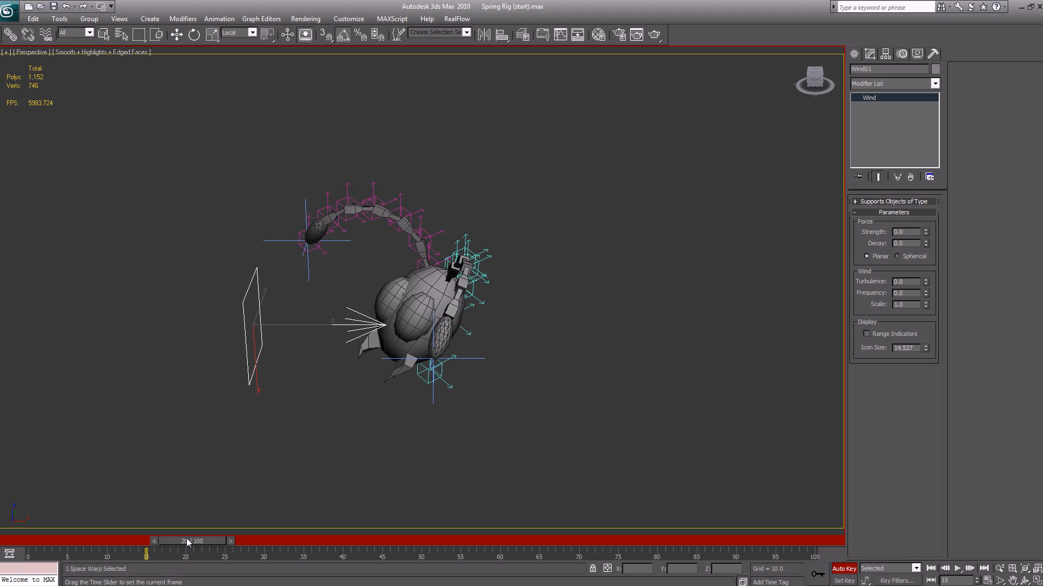
{"action": "left_click", "coordinate": [917, 232]}
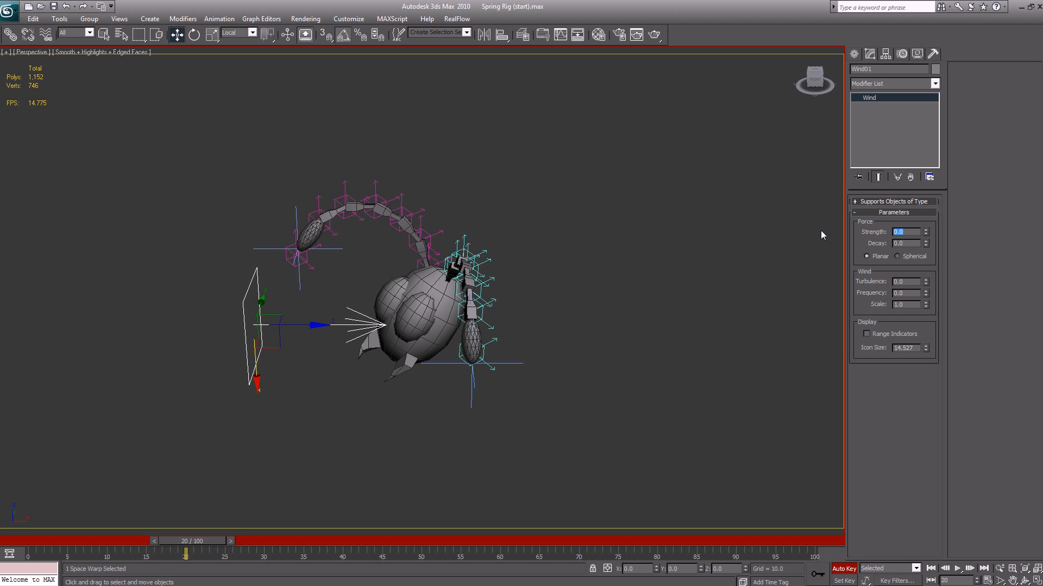
{"action": "type", "text": "3"}
{"action": "key", "text": "Return"}
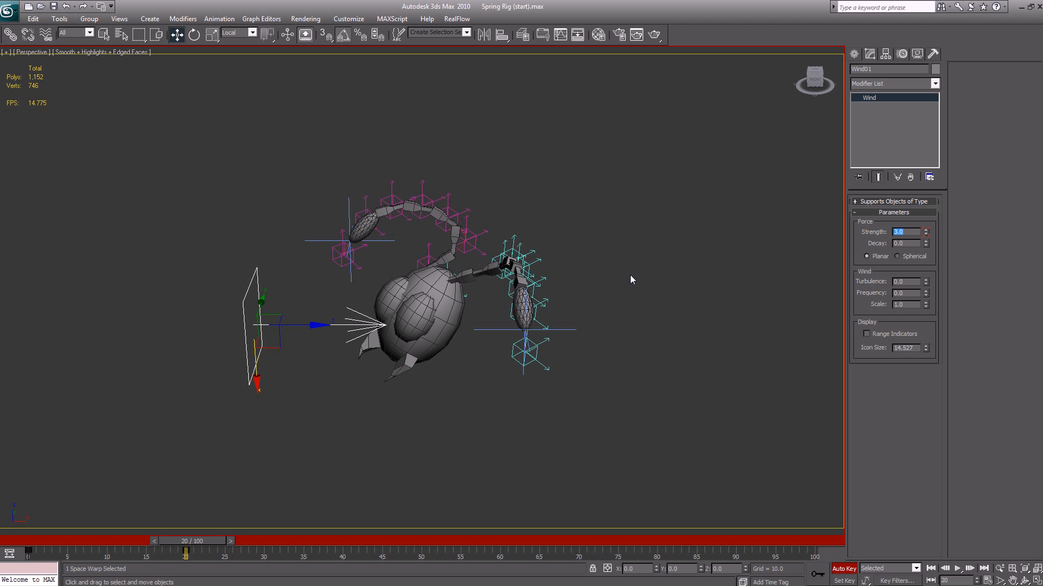
- Copy the Wind's frame 0 key to frame 25 and its frame 20 and 25 keys to frames 40 and 45, then scrub to frame 44
{"action": "left_click_drag", "start_coordinate": [198, 547], "coordinate": [264, 543]}
{"action": "left_click", "coordinate": [29, 552]}
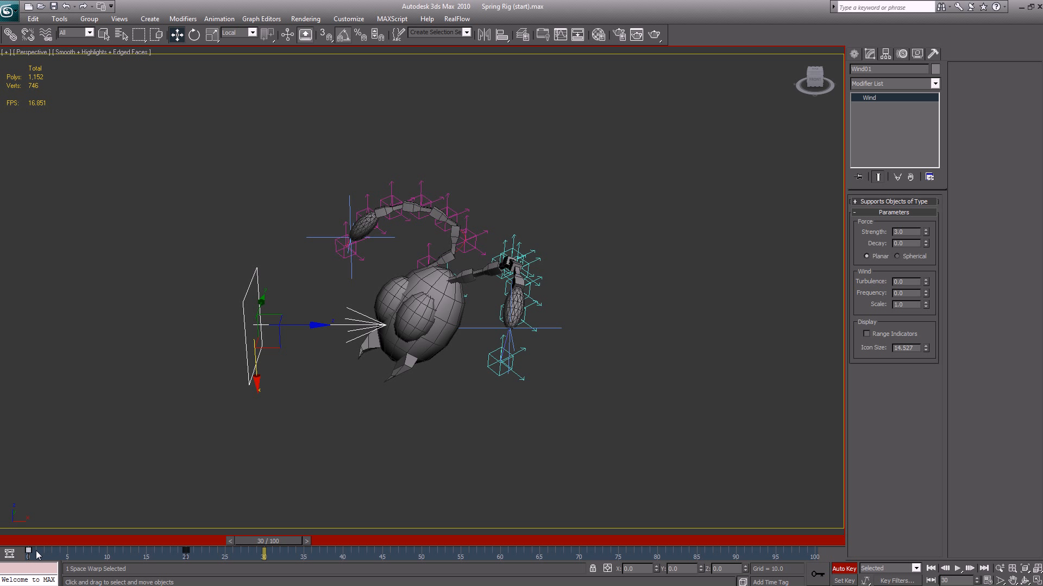
{"action": "left_click_drag", "start_coordinate": [30, 551], "coordinate": [2, 485], "text": "shift"}
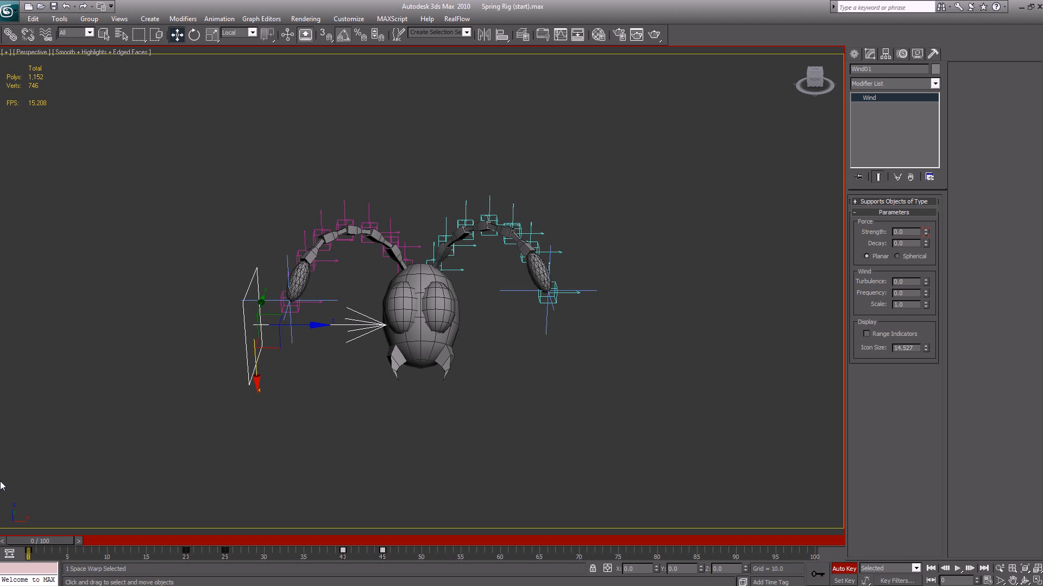
{"action": "left_click_drag", "start_coordinate": [31, 533], "coordinate": [381, 544]}
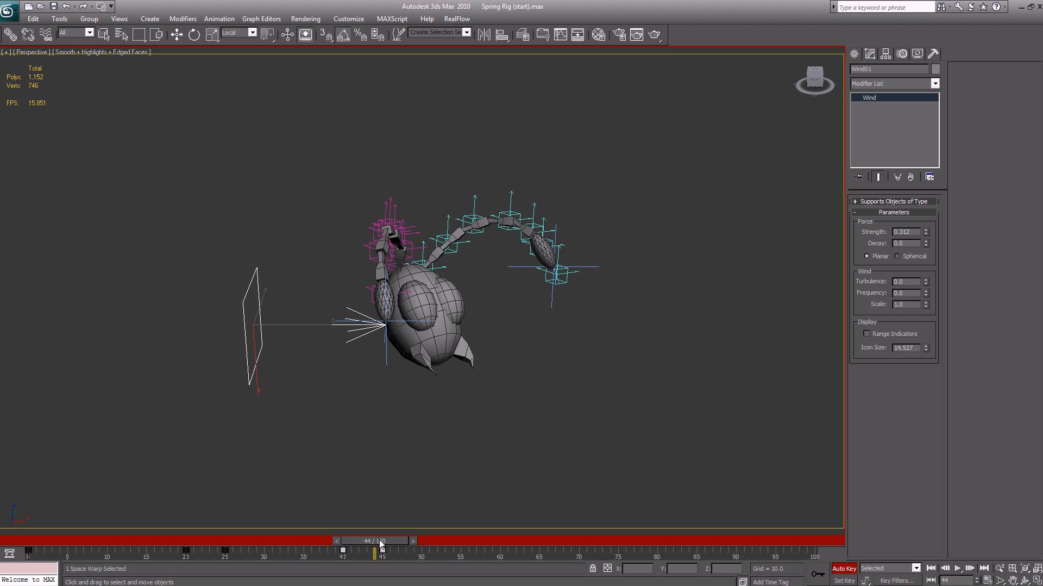
{"action": "key", "text": "w"}
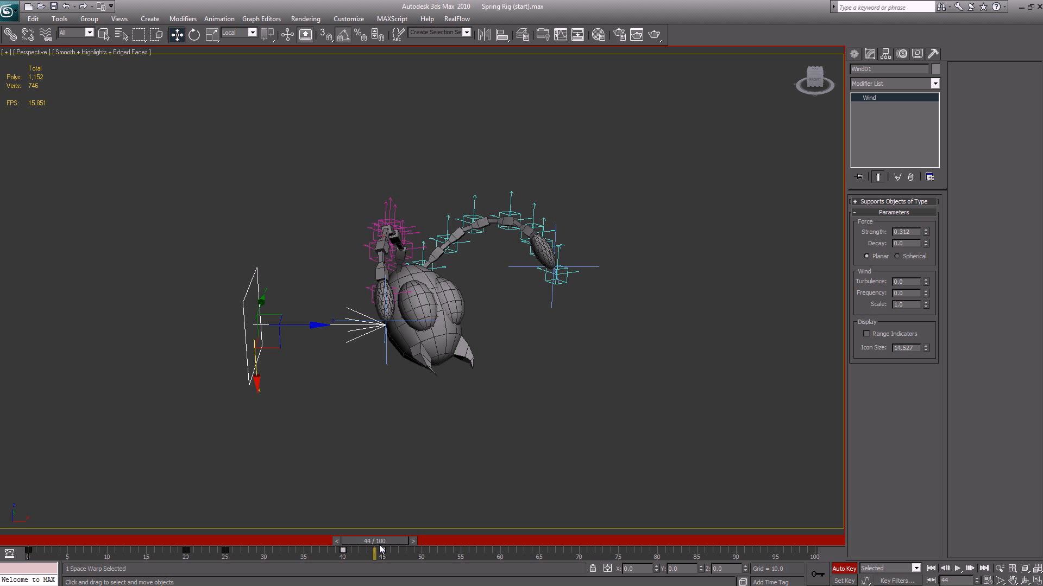